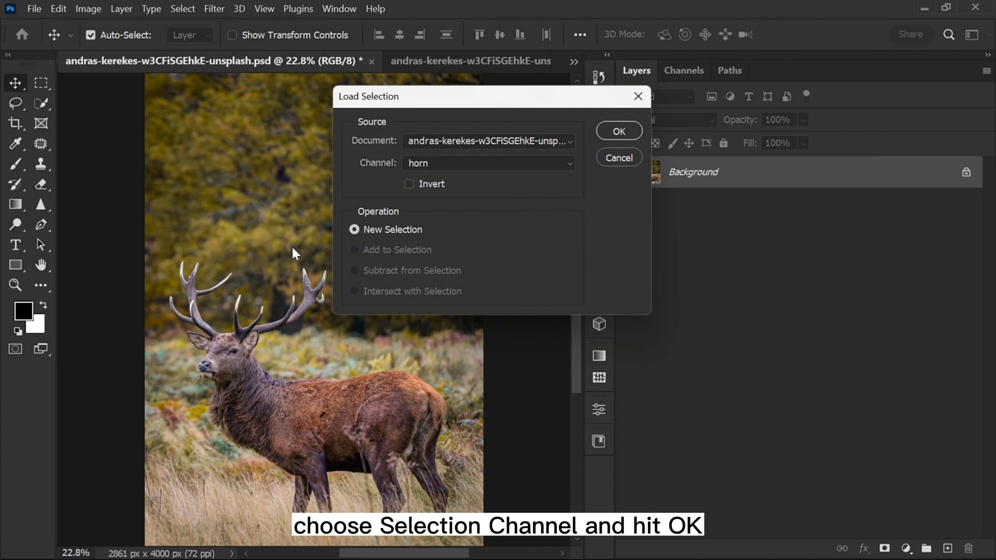
- Load the saved selection of the deer's body as a new selection
{"action": "left_click", "coordinate": [410, 164]}
{"action": "left_click", "coordinate": [413, 191]}
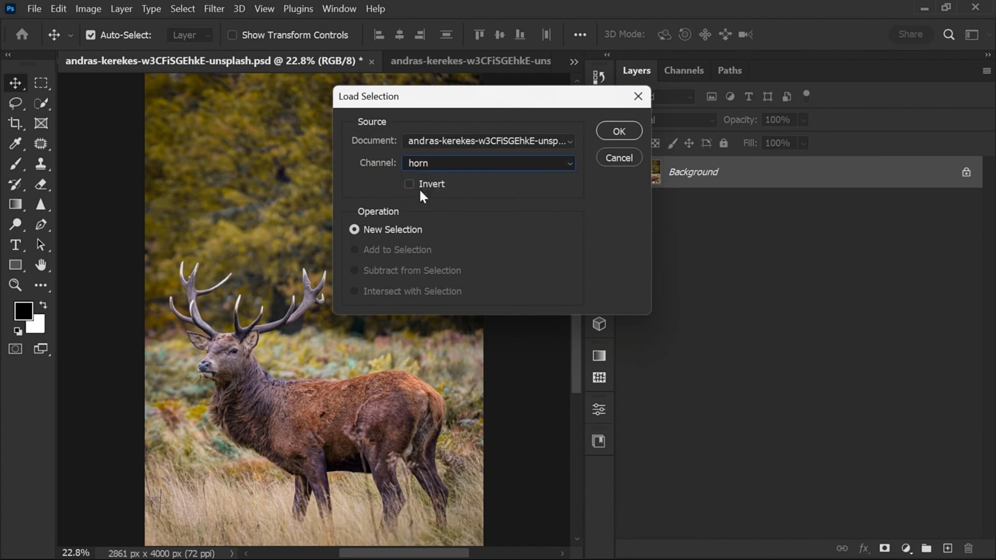
{"action": "left_click", "coordinate": [609, 132]}
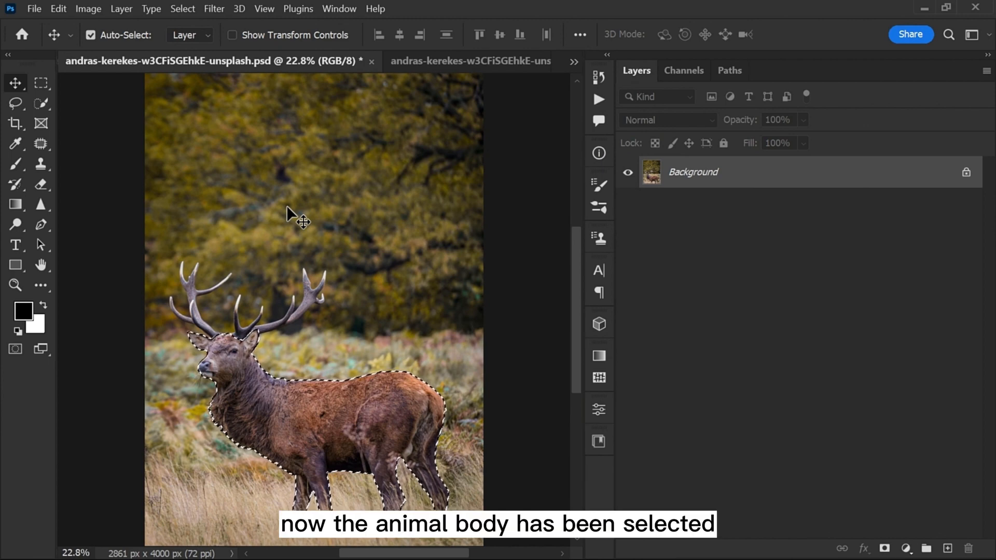
- Copy the selected deer body onto a new layer named Body and check the cutout on its own
{"action": "key", "text": "ctrl+j"}
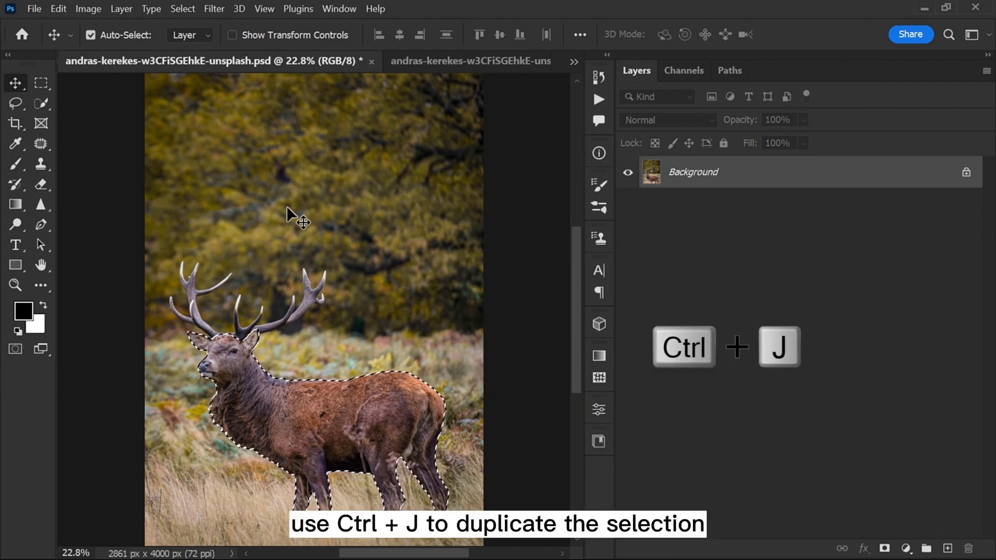
{"action": "key", "text": "ctrl+j"}
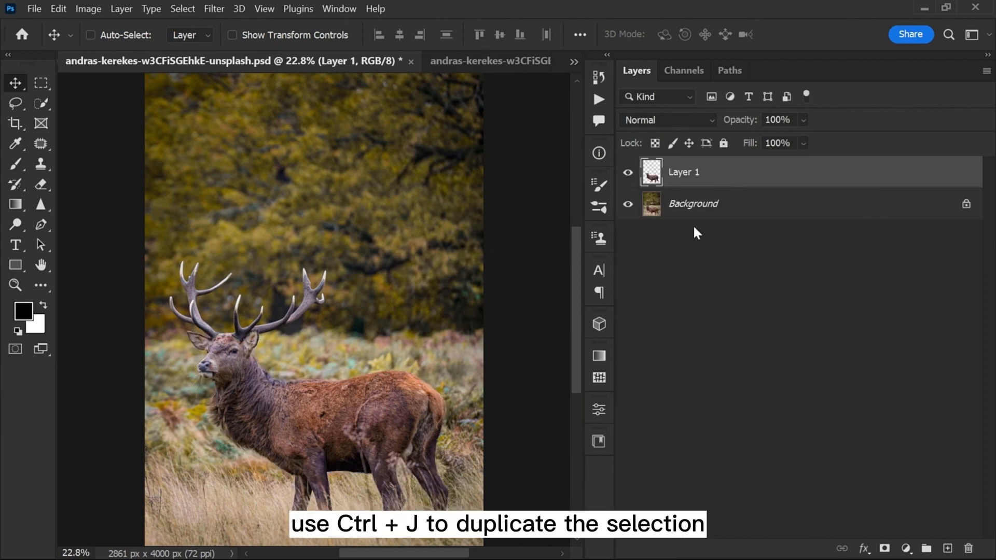
{"action": "double_click", "coordinate": [688, 177]}
{"action": "type", "text": "Body"}
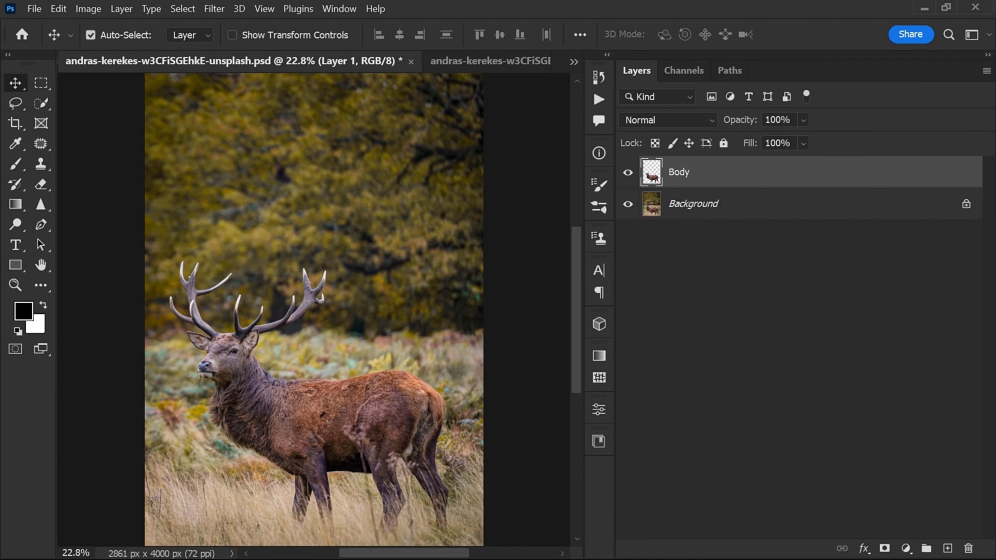
{"action": "key", "text": "Return"}
{"action": "left_click", "coordinate": [629, 173], "text": "alt"}
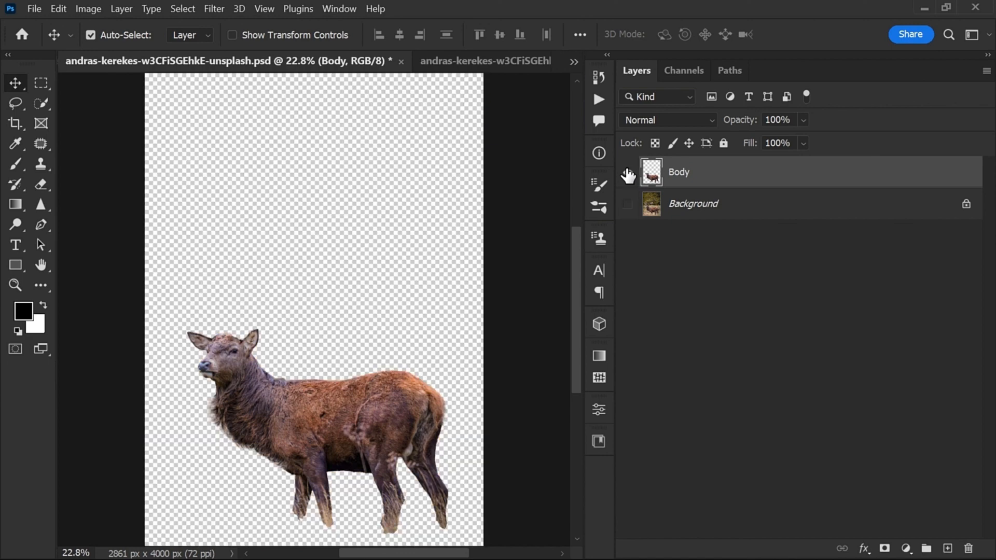
{"action": "left_click", "coordinate": [629, 173], "text": "alt"}
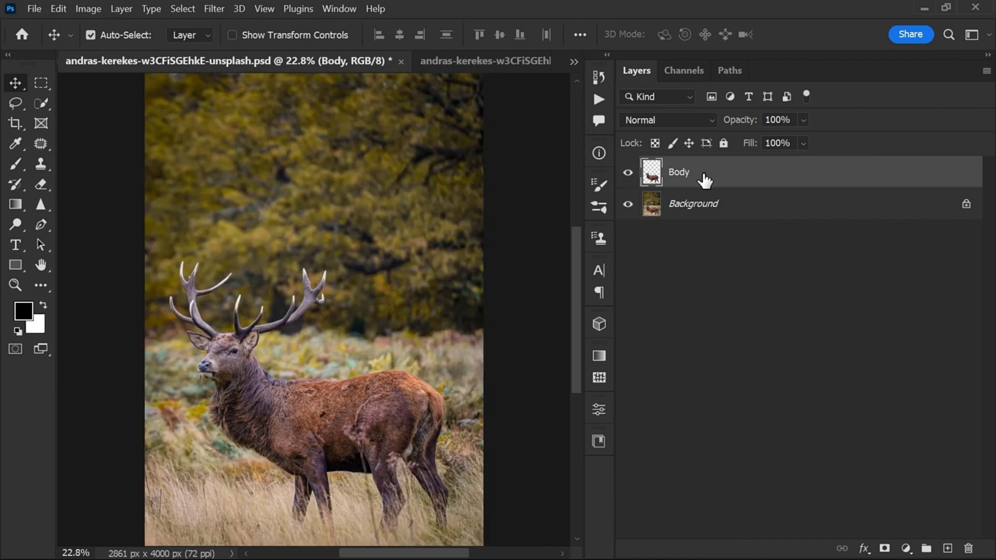
- Load the saved horn channel as a new selection
{"action": "left_click", "coordinate": [182, 8]}
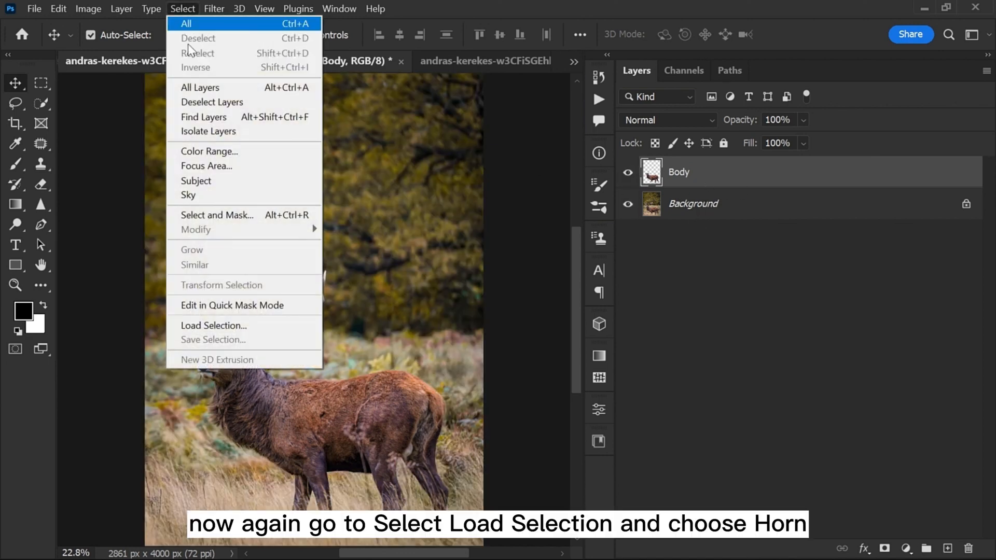
{"action": "left_click", "coordinate": [211, 327]}
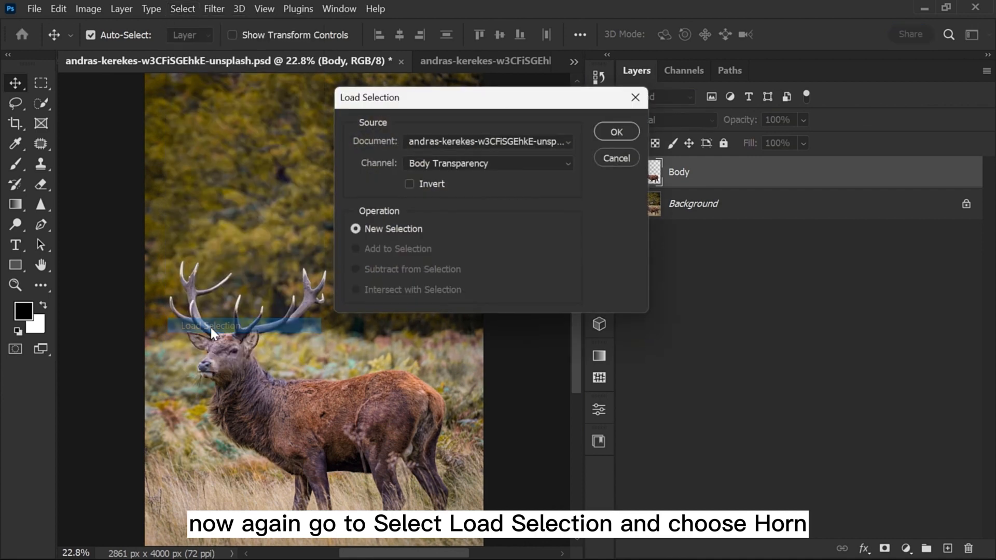
{"action": "left_click", "coordinate": [431, 164]}
{"action": "left_click", "coordinate": [423, 198]}
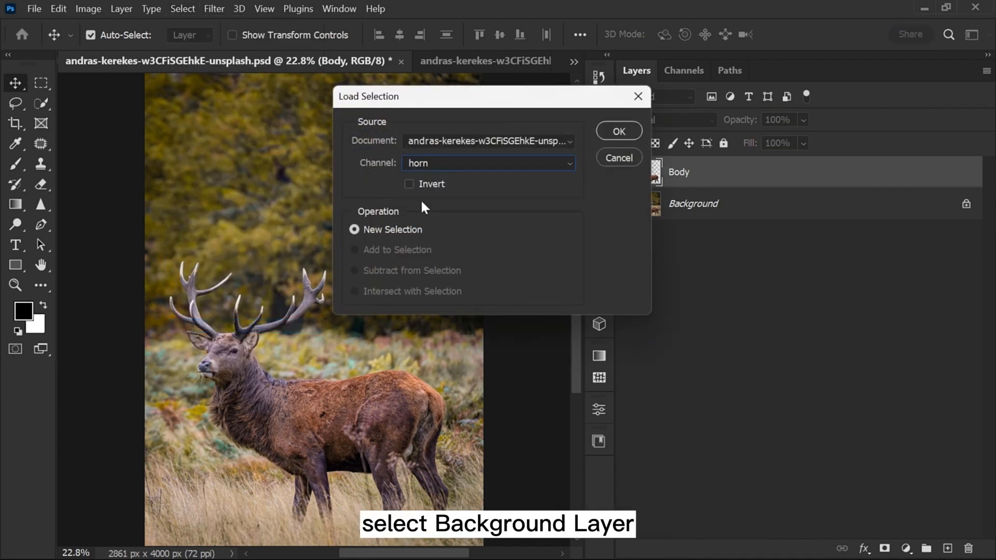
{"action": "left_click", "coordinate": [621, 130]}
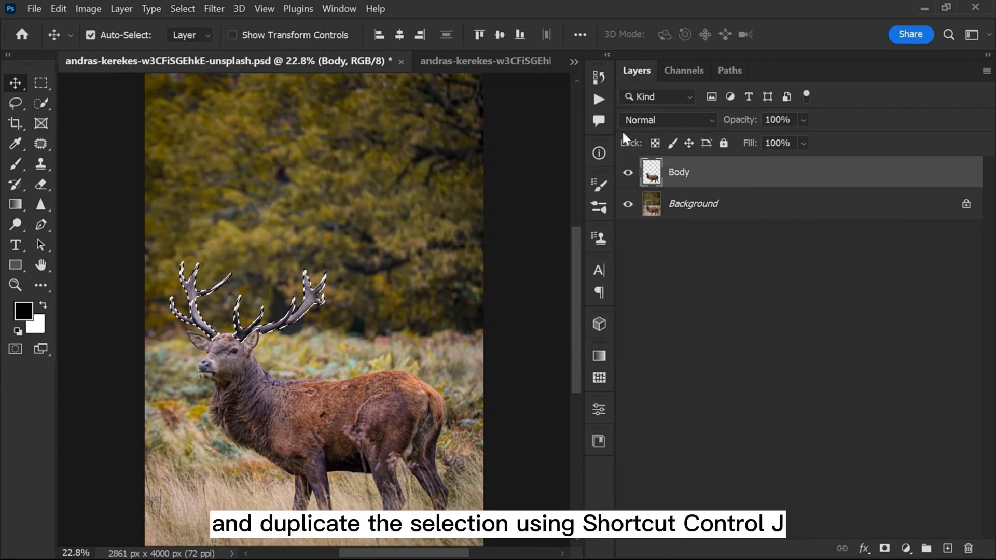
- Copy the selected horns from the Background onto a new layer named Horn, placed above the Body layer
{"action": "left_click", "coordinate": [712, 207]}
{"action": "key", "text": "ctrl+j"}
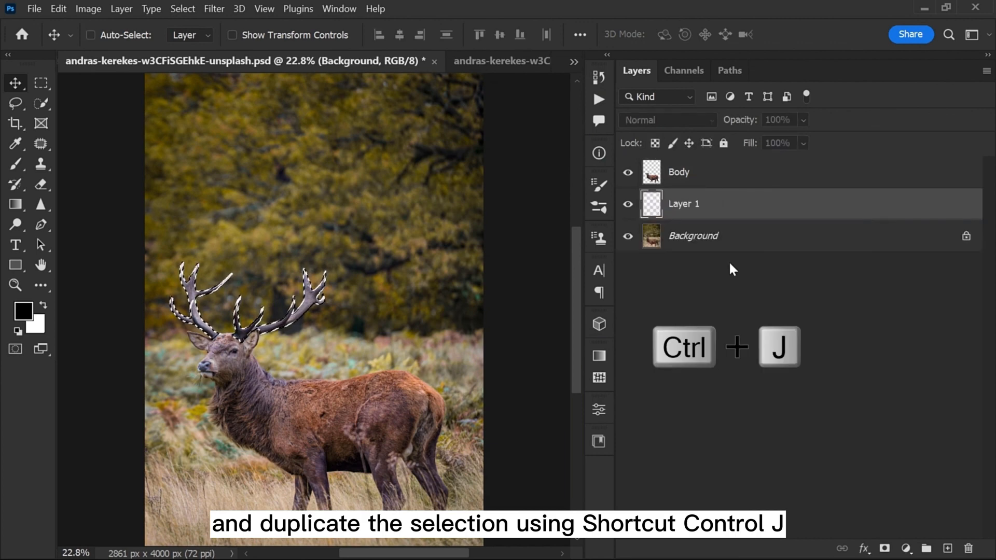
{"action": "left_click_drag", "start_coordinate": [690, 204], "coordinate": [705, 171]}
{"action": "double_click", "coordinate": [689, 181]}
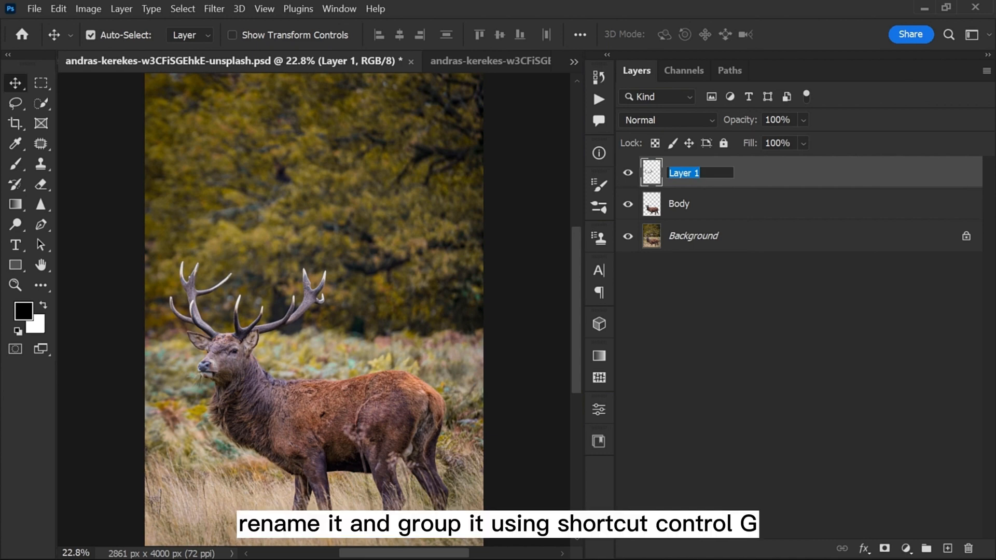
{"action": "type", "text": "Horn"}
{"action": "key", "text": "Return"}
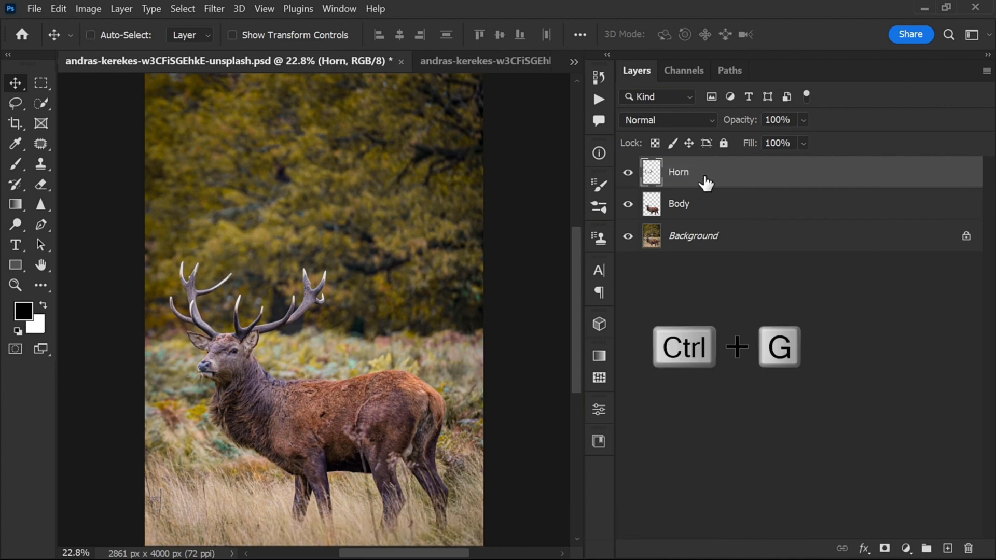
- Put the Horn layer in a group named Glowing Horn Effect
{"action": "key", "text": "ctrl+g"}
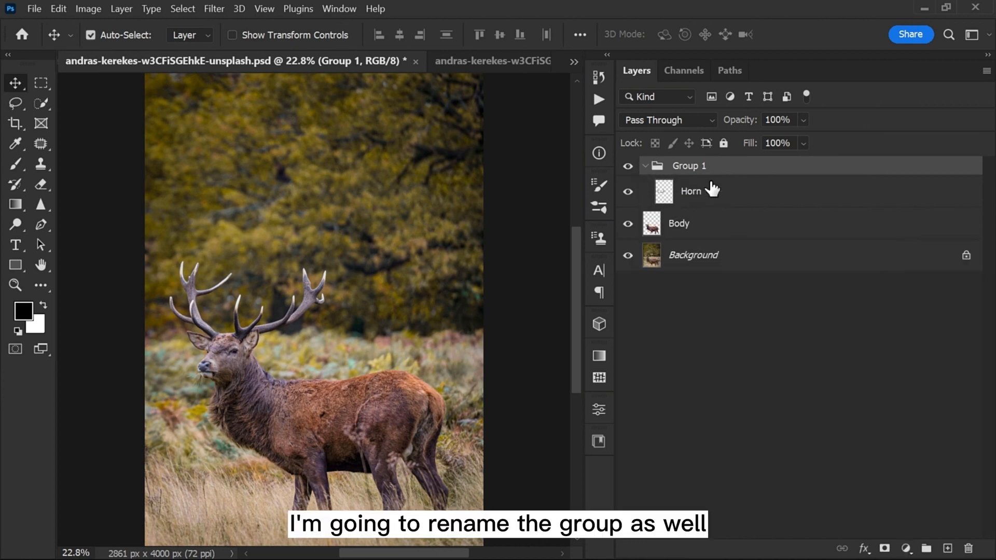
{"action": "left_click", "coordinate": [717, 193]}
{"action": "double_click", "coordinate": [690, 167]}
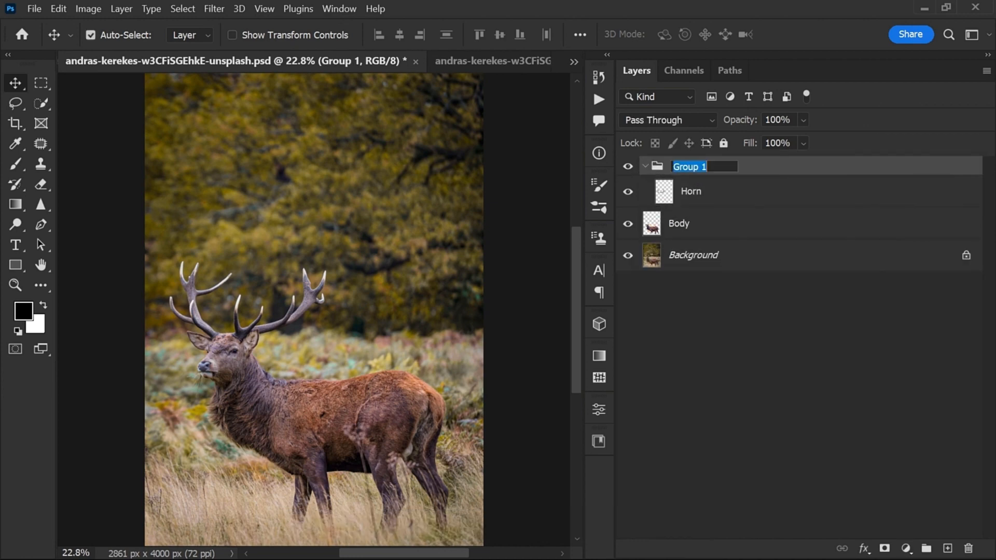
{"action": "type", "text": "Glowing Horn Effect"}
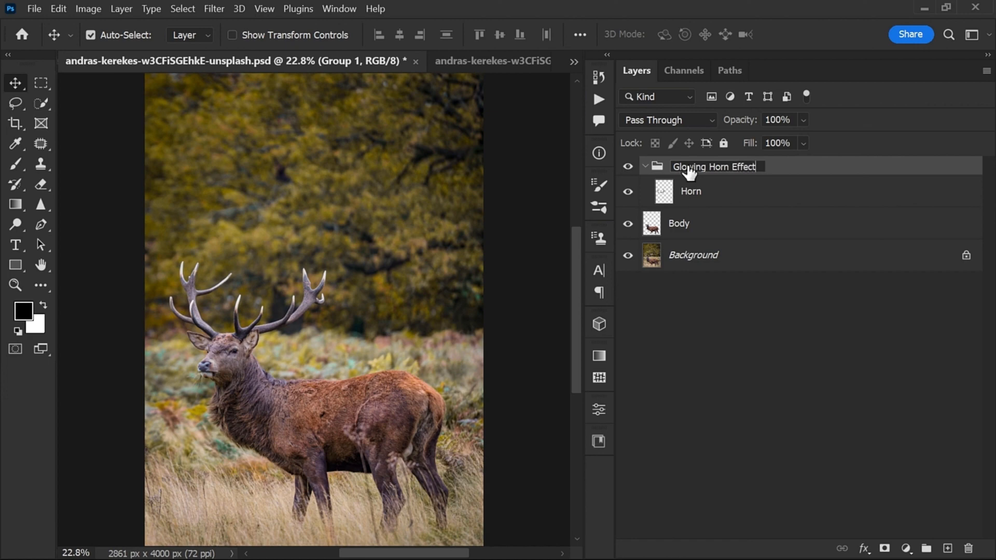
{"action": "key", "text": "Return"}
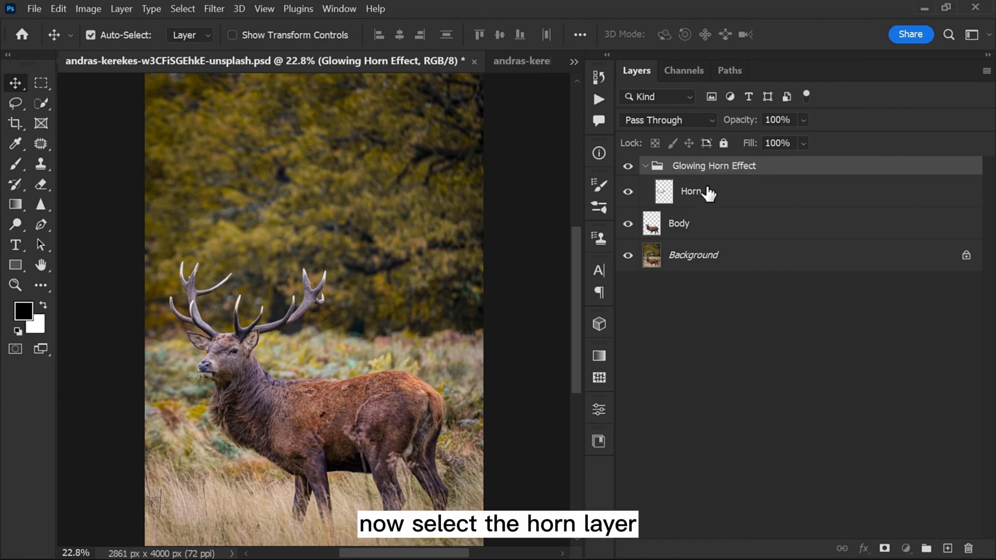
- Convert the Horn layer inside the group to a Smart Object
{"action": "left_click", "coordinate": [709, 194]}
{"action": "right_click", "coordinate": [727, 189]}
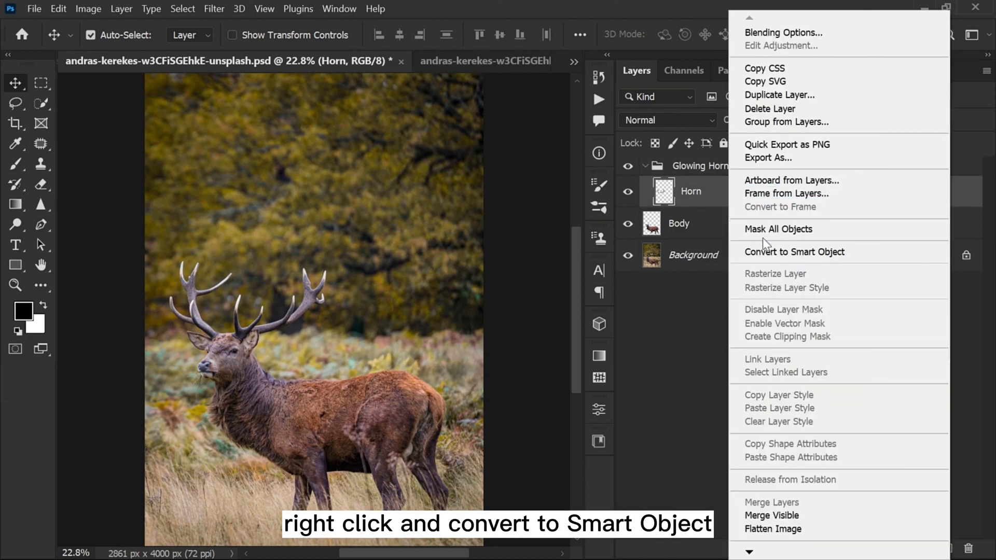
{"action": "left_click", "coordinate": [770, 251]}
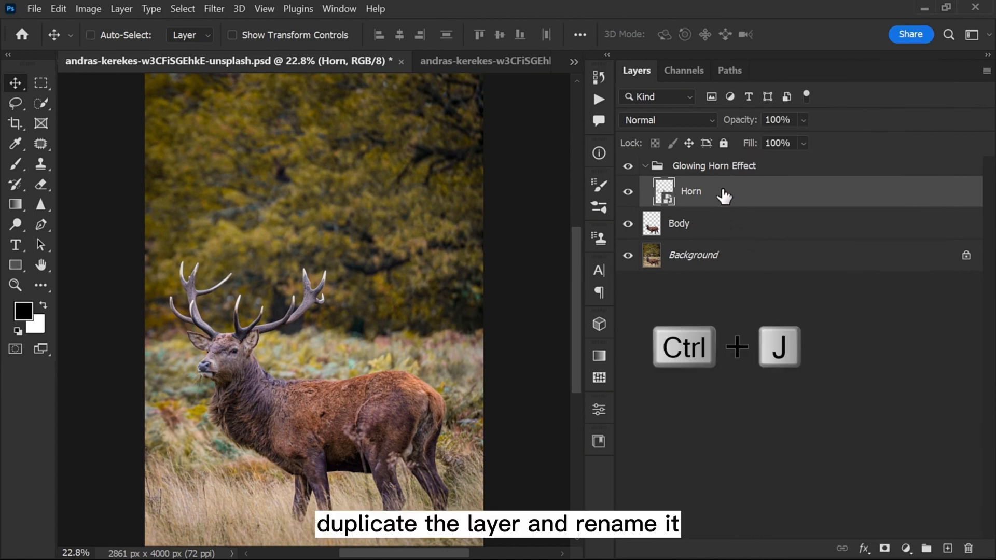
- Duplicate the Horn smart object and rename the copy Horn 1
{"action": "key", "text": "ctrl+j"}
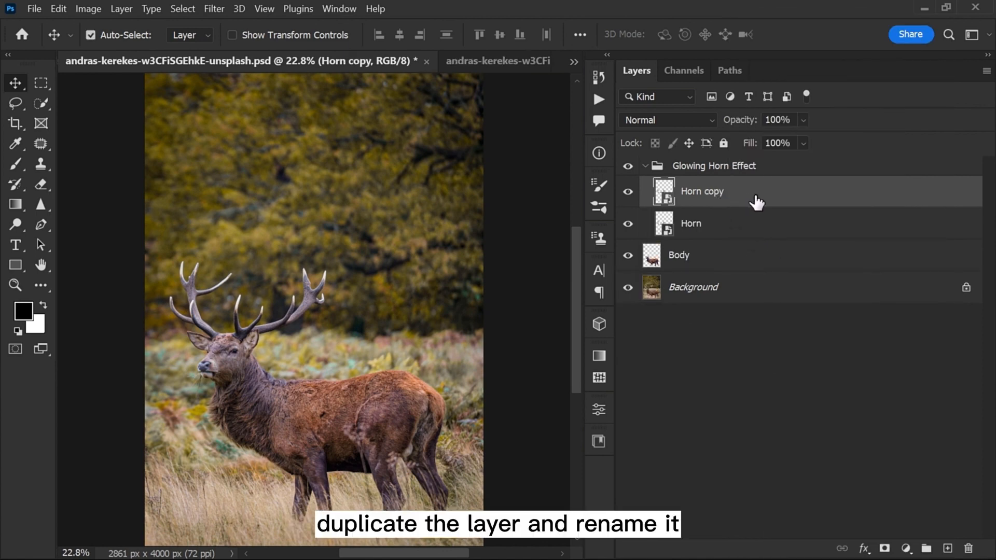
{"action": "double_click", "coordinate": [719, 200]}
{"action": "left_click", "coordinate": [705, 192]}
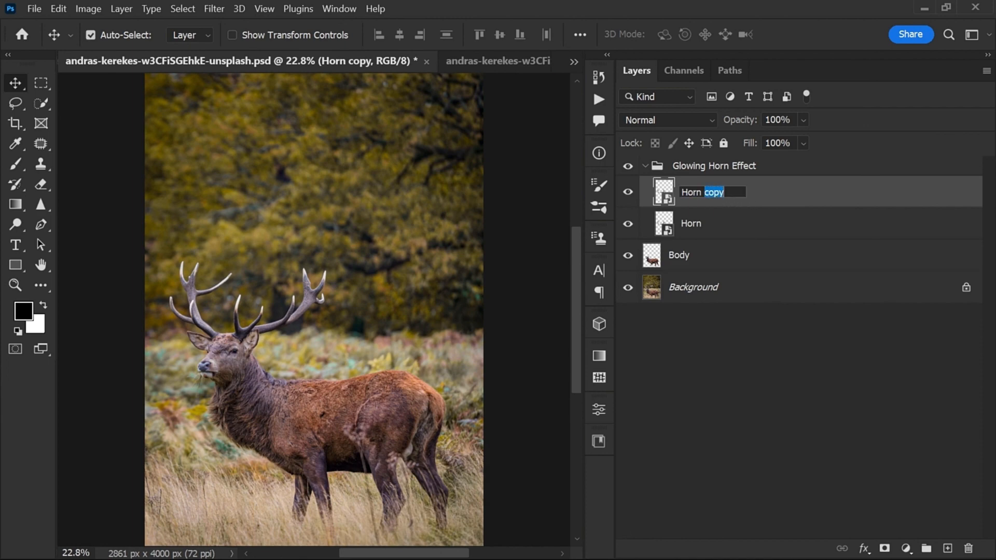
{"action": "type", "text": "1"}
{"action": "key", "text": "Return"}
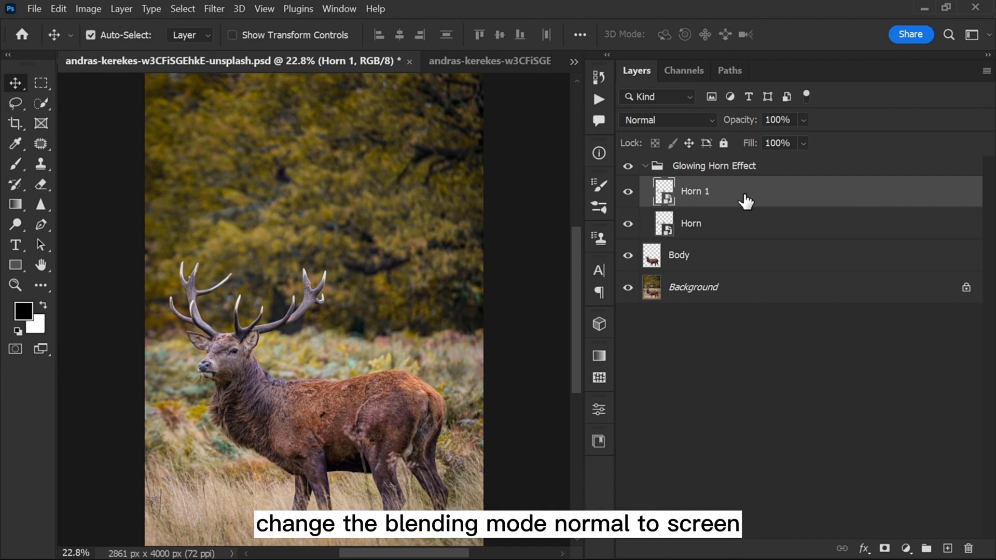
- Set the blending mode of the Horn 1 layer to Screen
{"action": "left_click", "coordinate": [645, 123]}
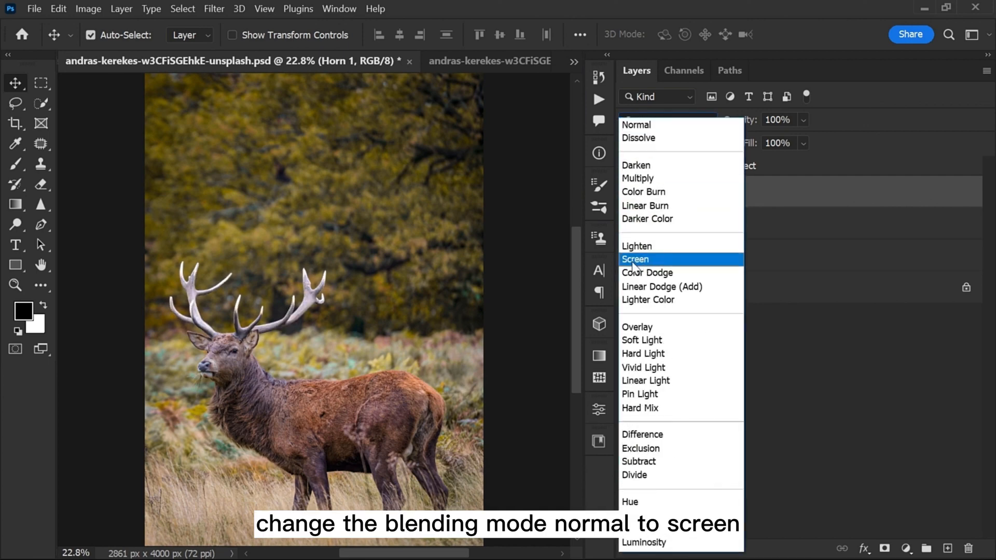
{"action": "left_click", "coordinate": [645, 259]}
{"action": "left_click", "coordinate": [275, 362]}
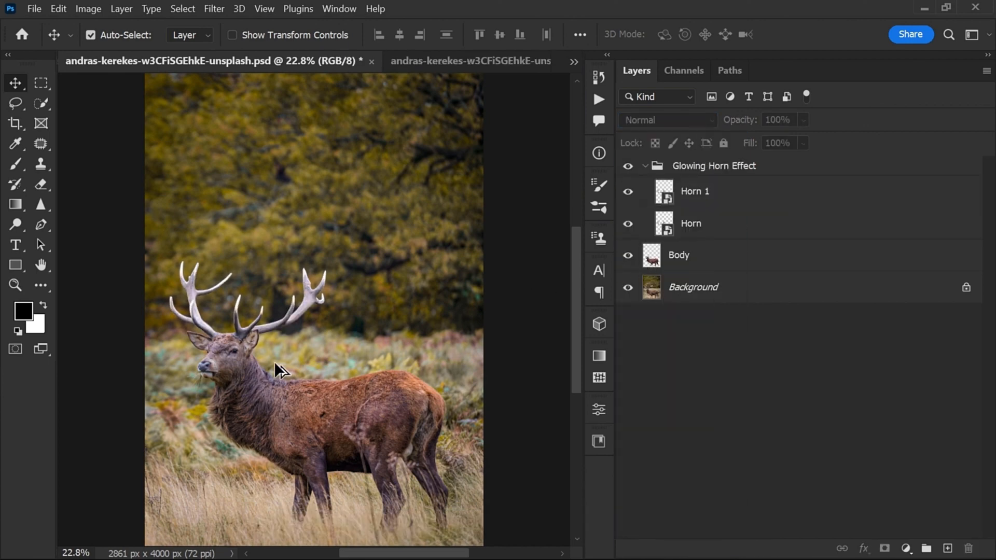
- Apply a Gaussian Blur with a radius of 5 pixels to the Horn 1 layer
{"action": "scroll", "coordinate": [254, 363], "scroll_direction": "up", "scroll_amount": 4}
{"action": "scroll", "coordinate": [306, 313], "scroll_direction": "up", "scroll_amount": 2}
{"action": "scroll", "coordinate": [284, 282], "scroll_direction": "down", "scroll_amount": 1}
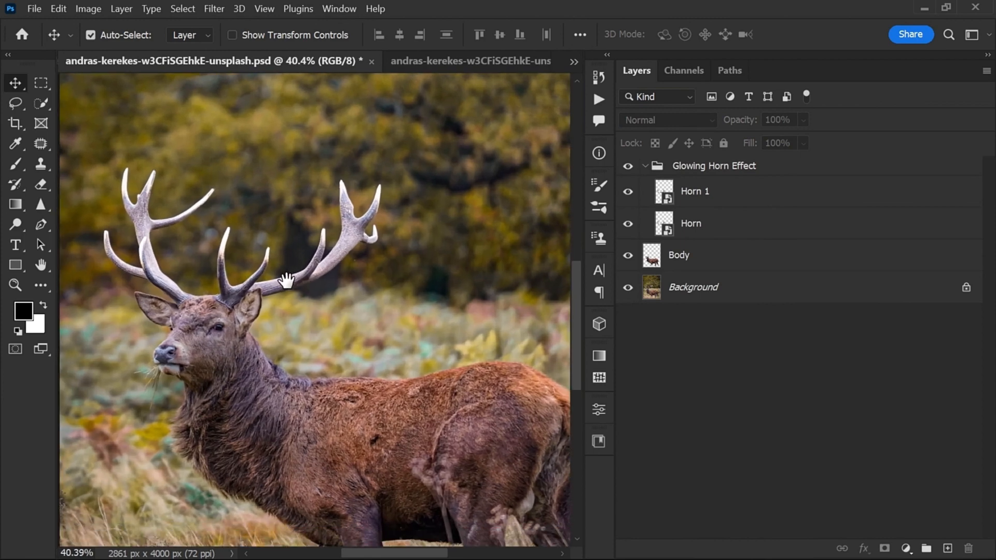
{"action": "left_click", "coordinate": [711, 197]}
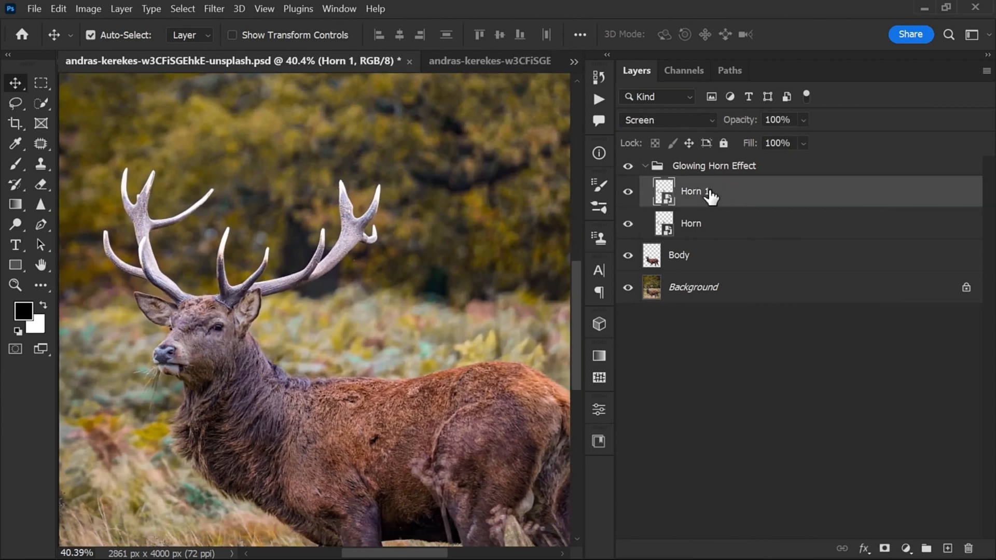
{"action": "left_click", "coordinate": [212, 8]}
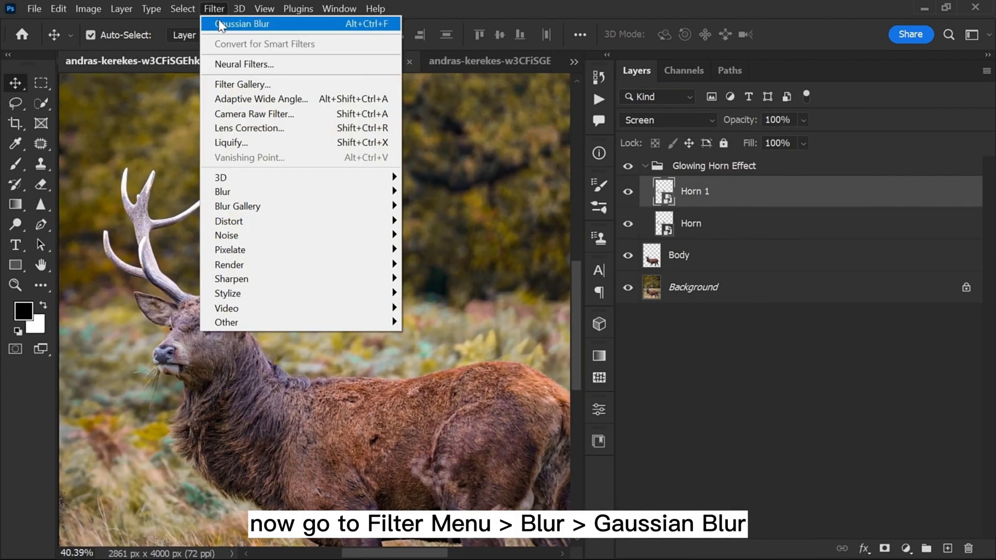
{"action": "mouse_move", "coordinate": [229, 192]}
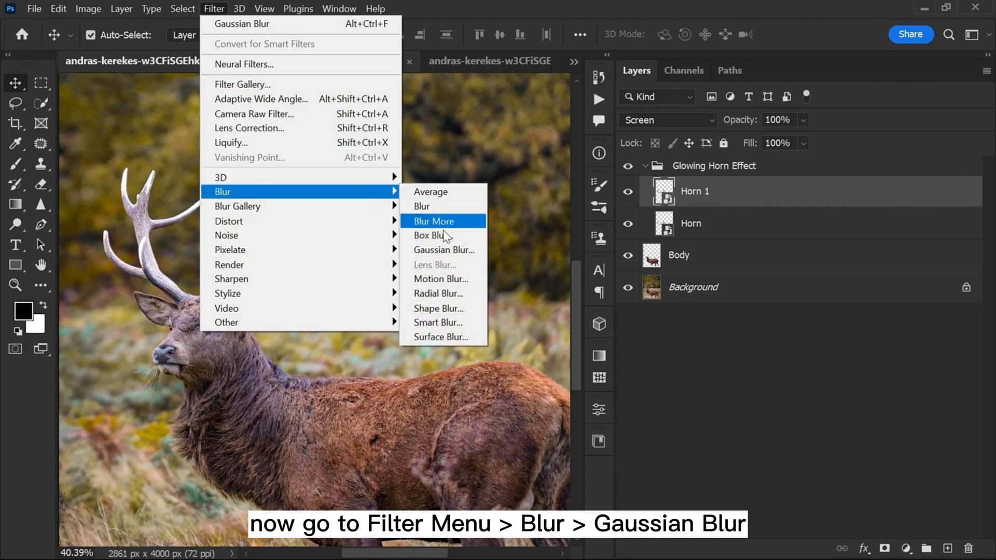
{"action": "left_click", "coordinate": [437, 251]}
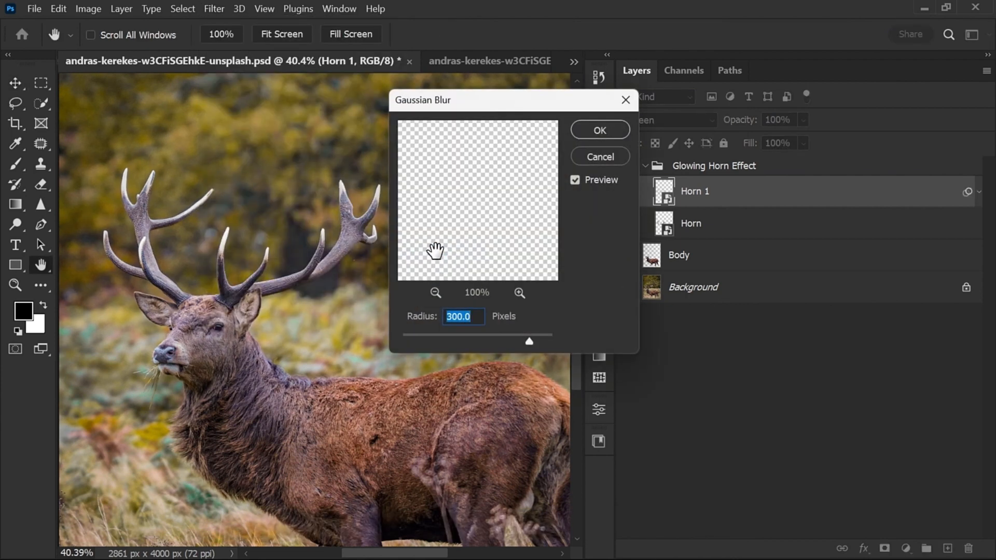
{"action": "type", "text": "5"}
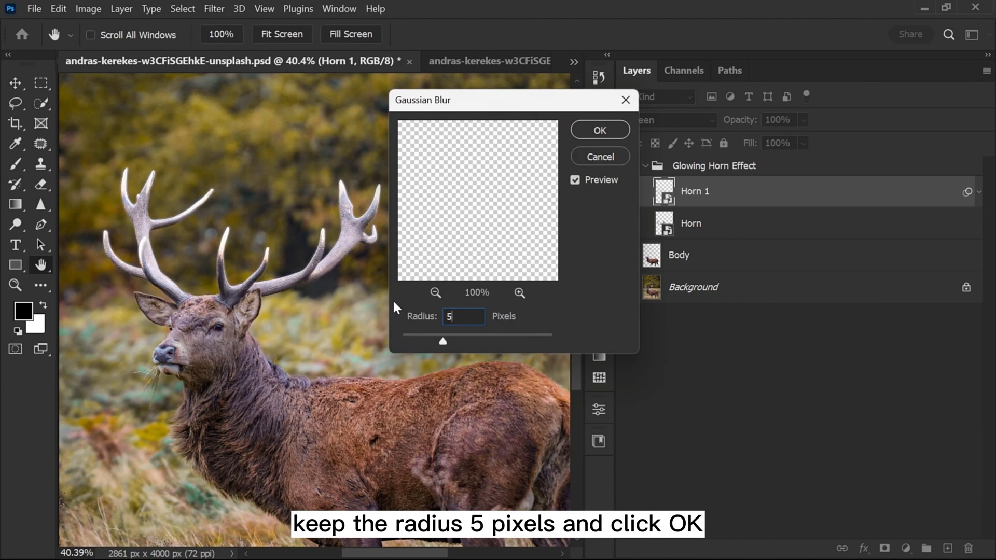
{"action": "left_click", "coordinate": [598, 131]}
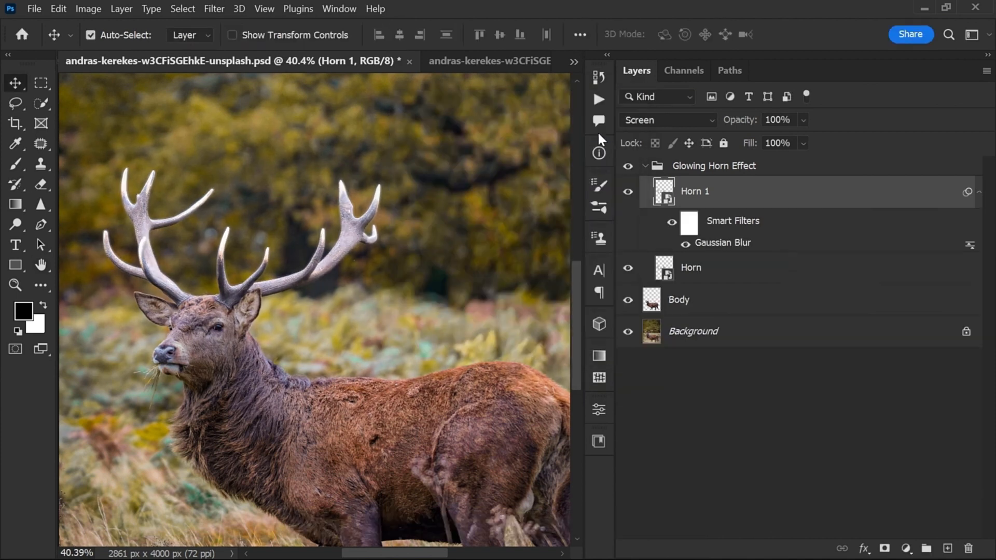
- Duplicate the blurred Horn 1 layer and rename the copy Horn 2
{"action": "key", "text": "ctrl+j"}
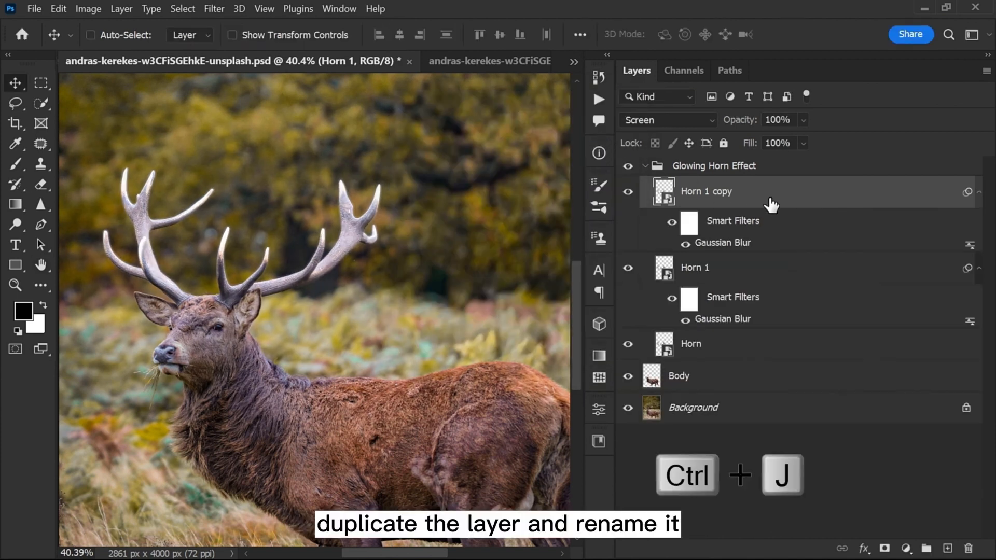
{"action": "double_click", "coordinate": [708, 192]}
{"action": "left_click", "coordinate": [704, 193]}
{"action": "key", "text": "BackSpace"}
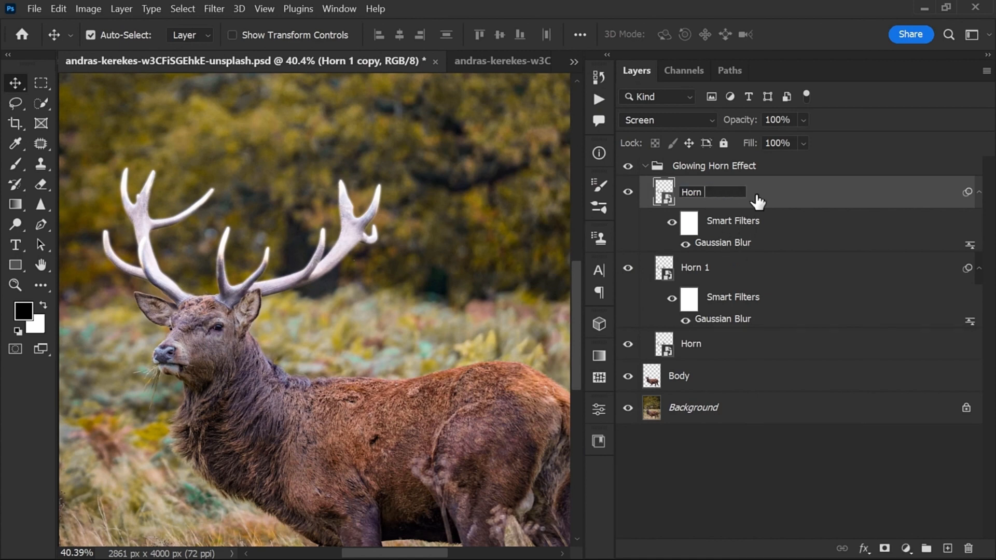
{"action": "type", "text": "2"}
{"action": "key", "text": "Return"}
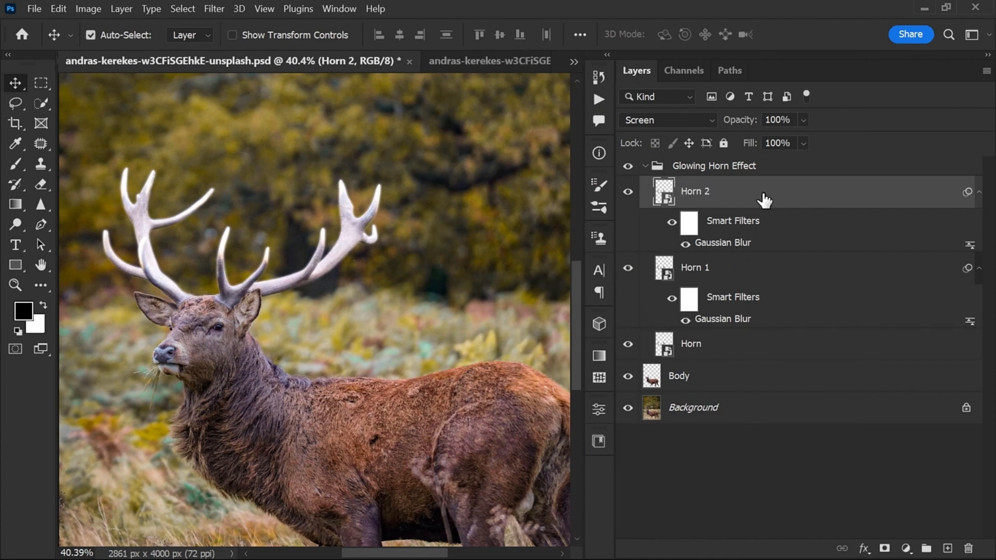
- Set the Horn 2 layer's blending mode to Lighten and its Gaussian Blur radius to 15 pixels
{"action": "left_click", "coordinate": [659, 121]}
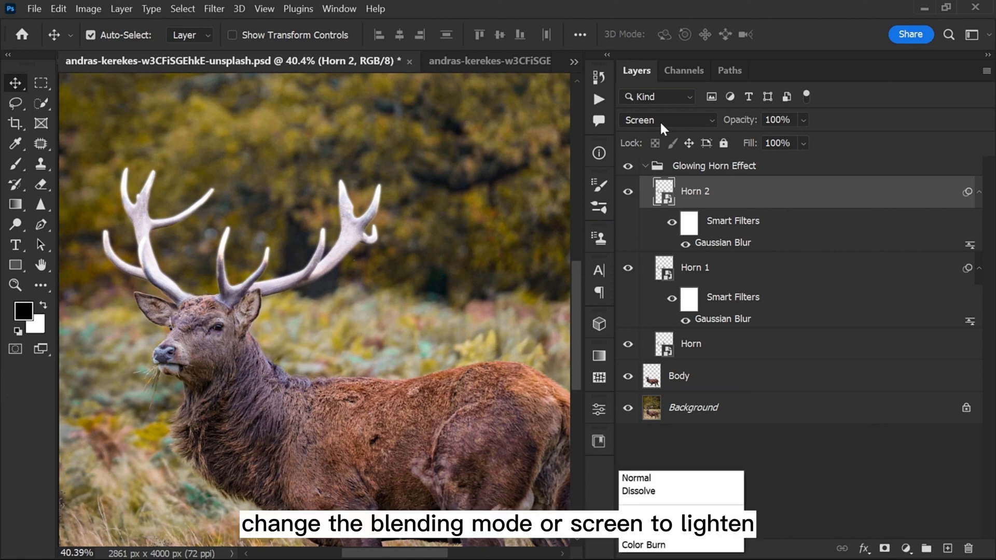
{"action": "left_click", "coordinate": [663, 247]}
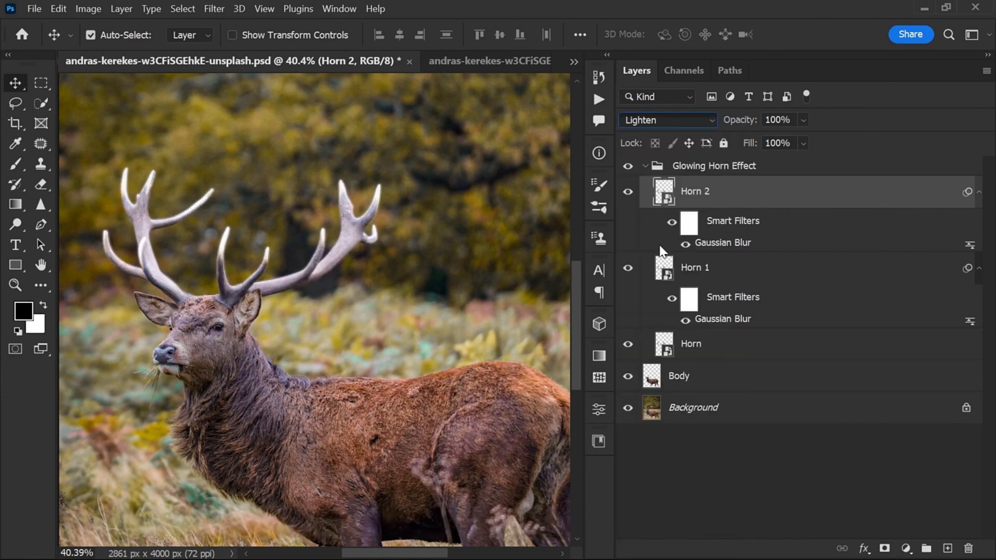
{"action": "double_click", "coordinate": [720, 244]}
{"action": "key", "text": "ctrl+a"}
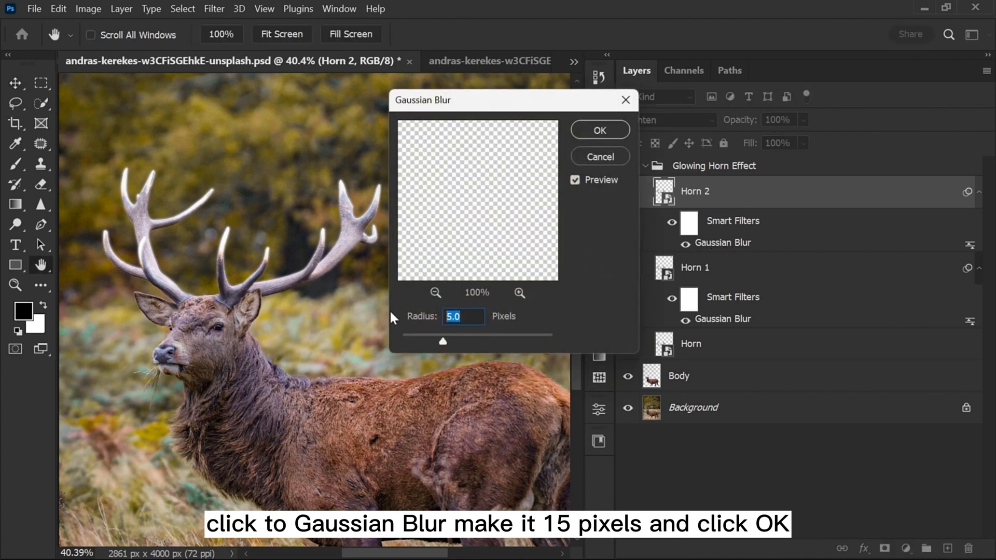
{"action": "type", "text": "15"}
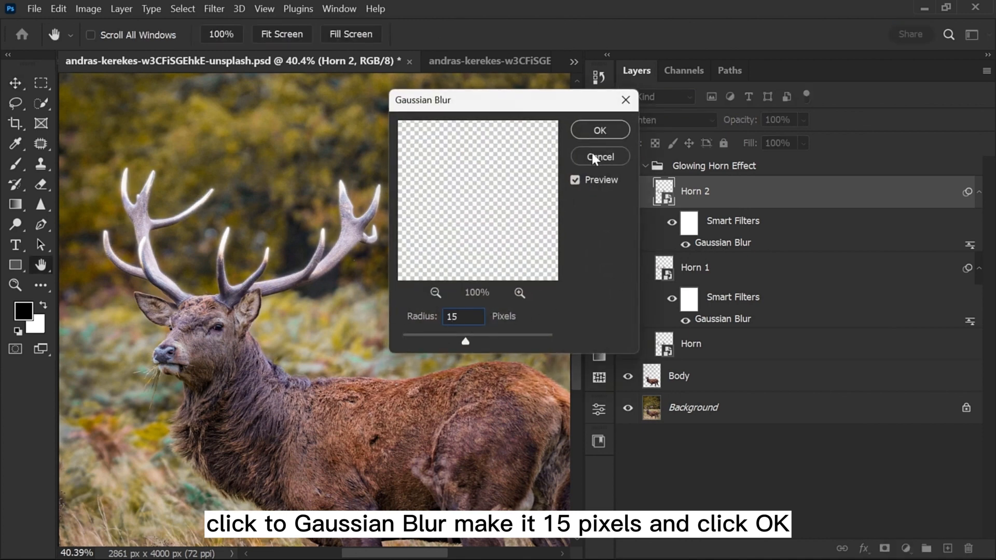
{"action": "left_click", "coordinate": [601, 130]}
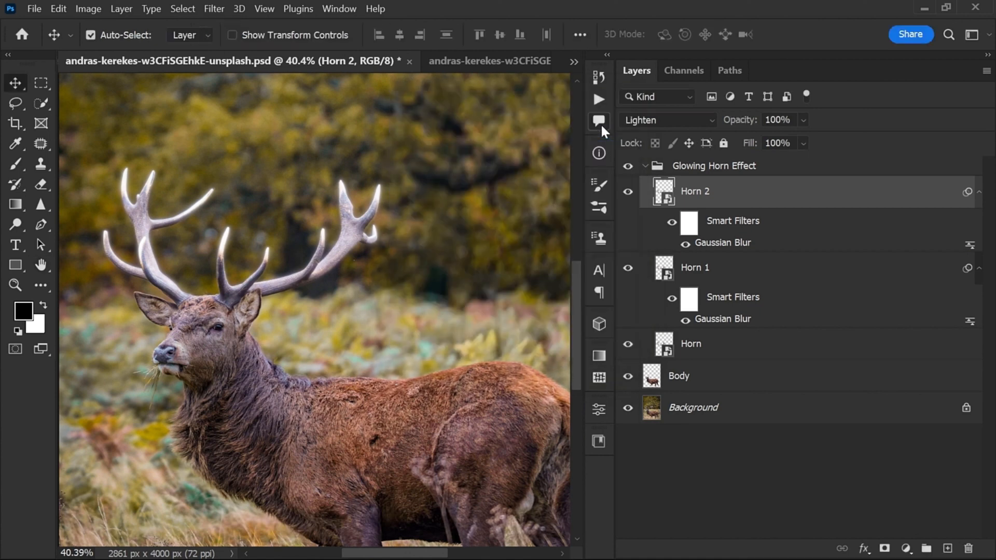
- Duplicate the Horn 2 layer and rename the copy Horn 3
{"action": "key", "text": "ctrl+j"}
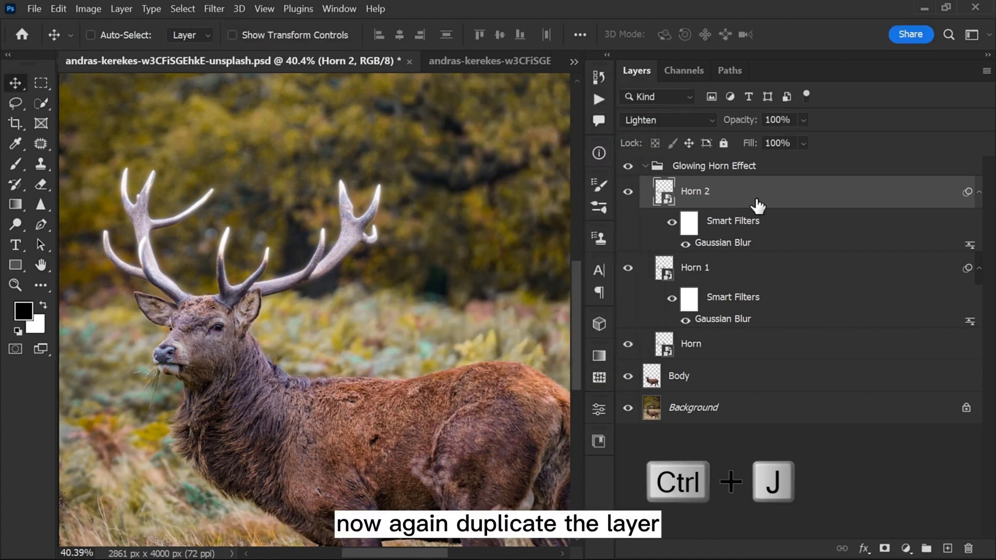
{"action": "key", "text": "ctrl+j"}
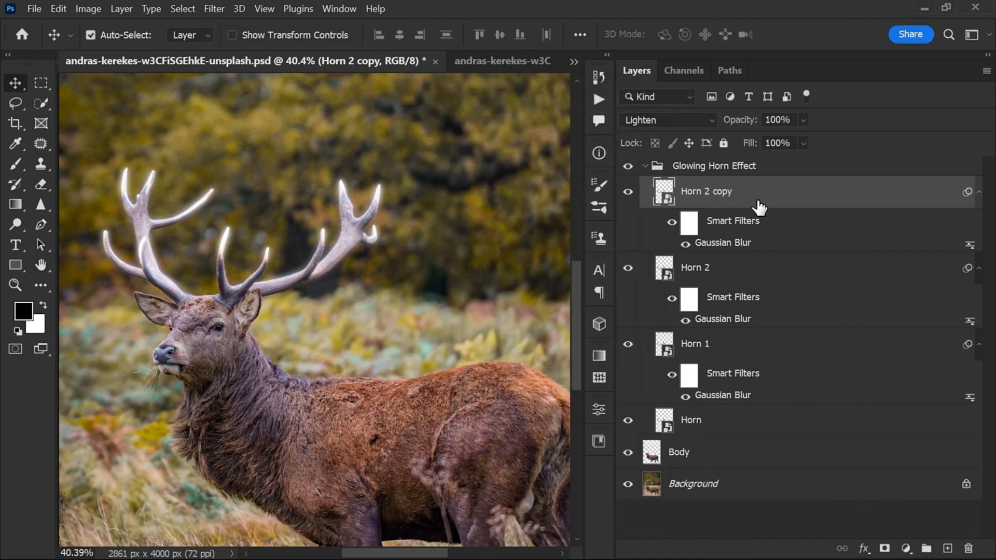
{"action": "double_click", "coordinate": [705, 193]}
{"action": "left_click_drag", "start_coordinate": [704, 192], "coordinate": [756, 201]}
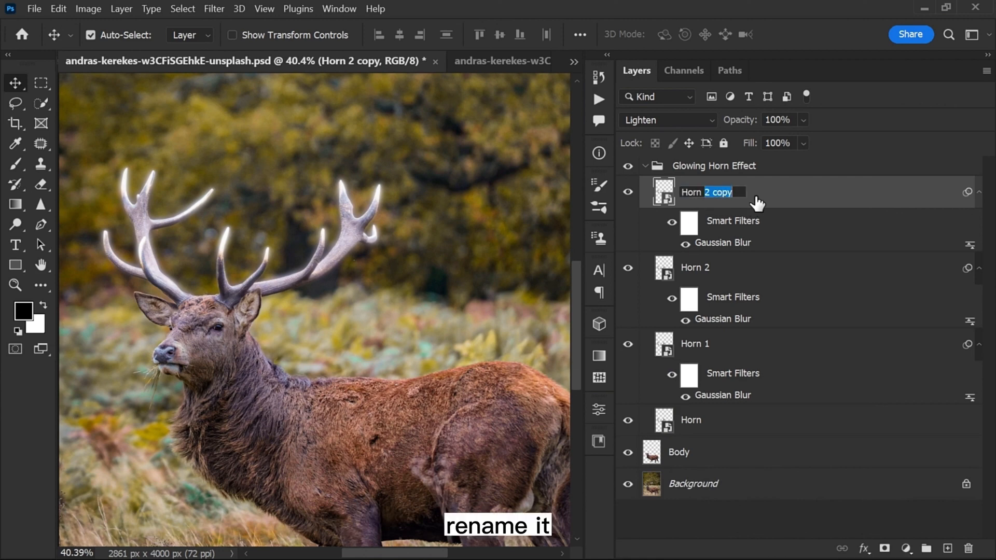
{"action": "type", "text": "3"}
{"action": "key", "text": "Return"}
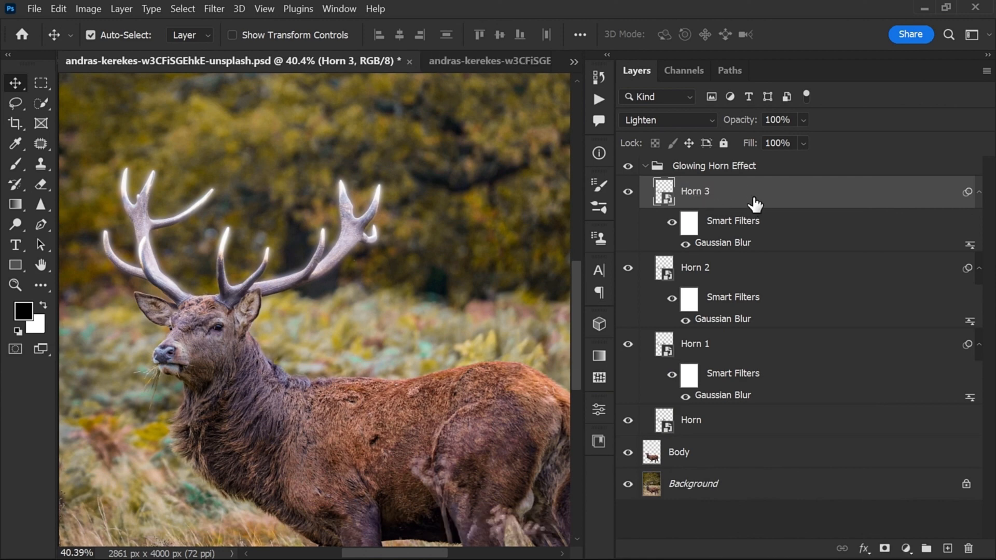
- Set the Horn 3 layer's blending mode to Screen and its Gaussian Blur radius to 150 pixels
{"action": "left_click", "coordinate": [655, 121]}
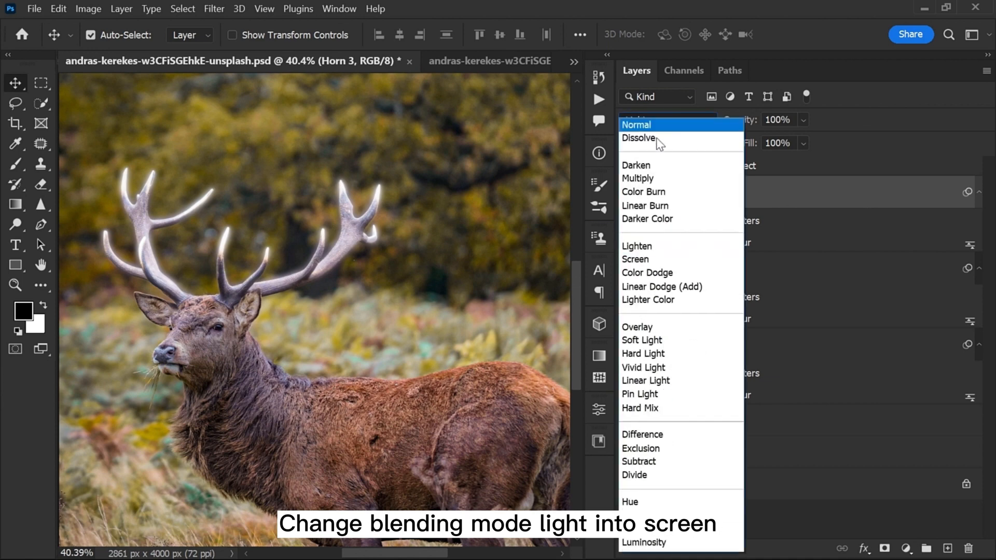
{"action": "left_click", "coordinate": [636, 260]}
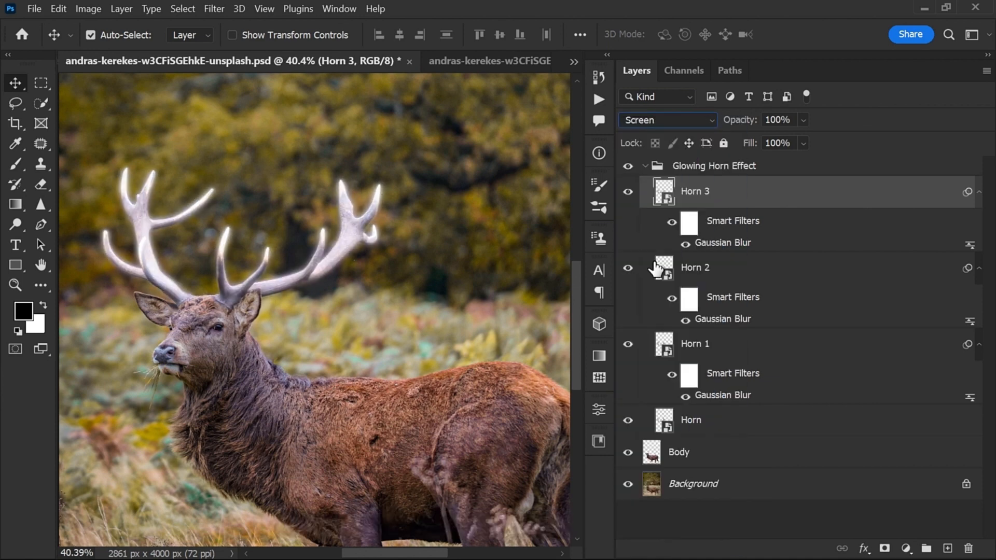
{"action": "double_click", "coordinate": [719, 248]}
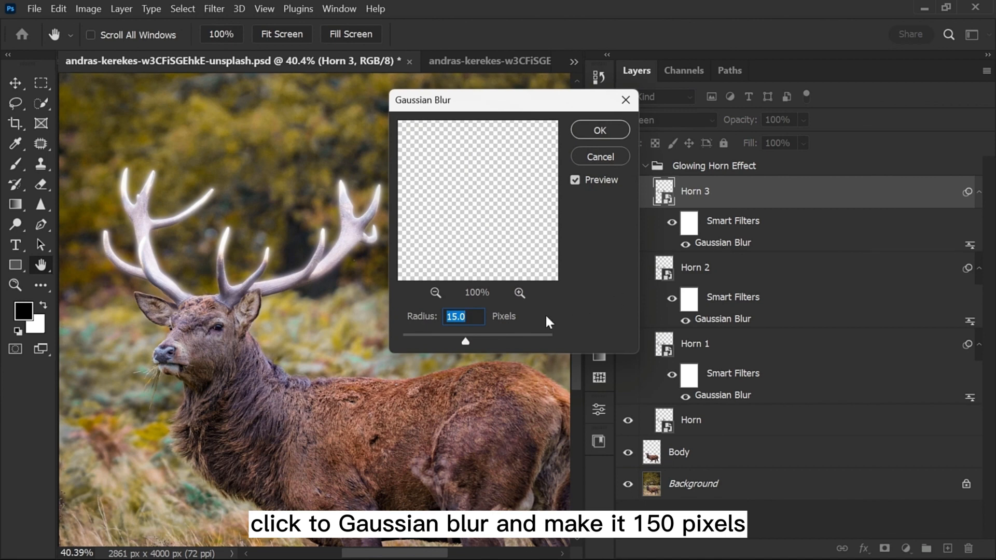
{"action": "type", "text": "15"}
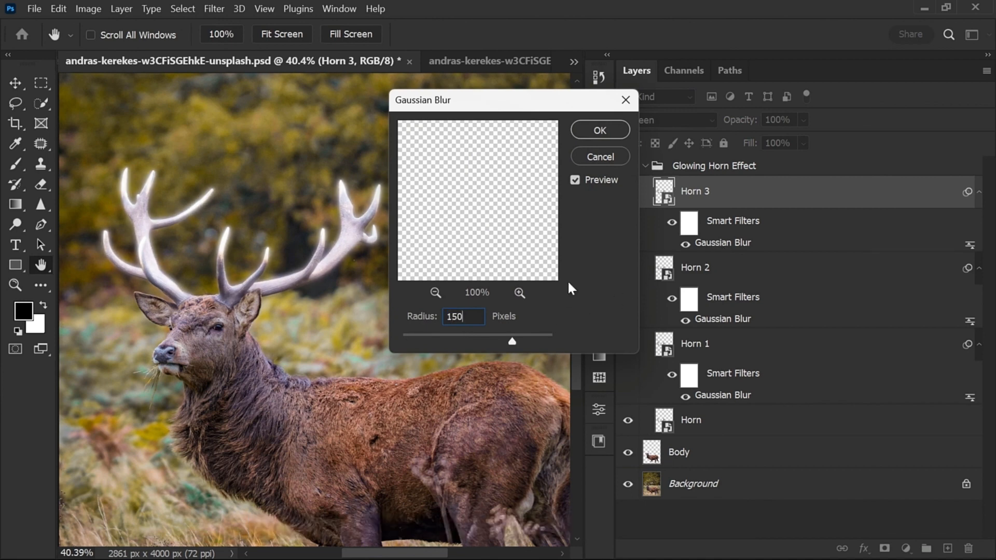
{"action": "left_click", "coordinate": [597, 130]}
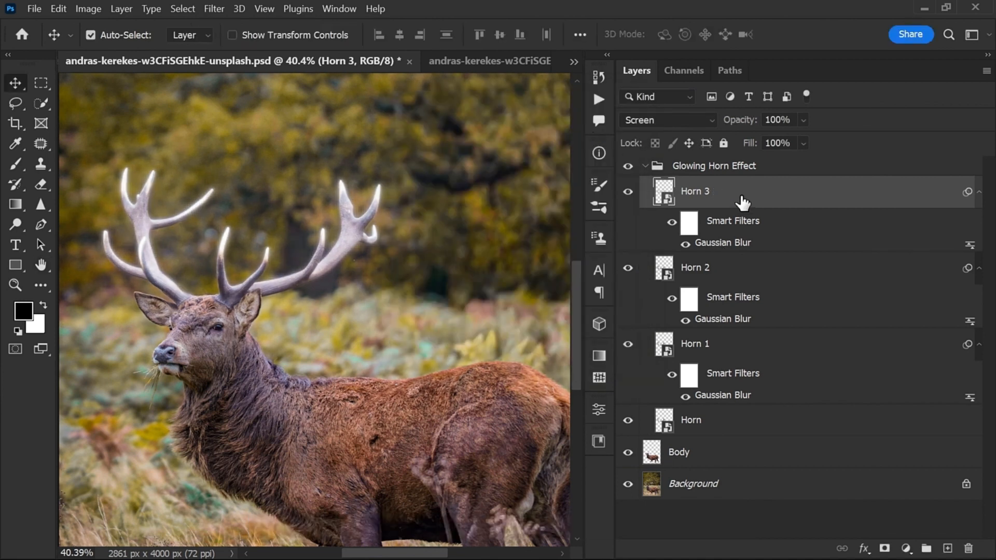
- Duplicate the Horn 3 layer and rename the copy Horn 4
{"action": "key", "text": "ctrl+j"}
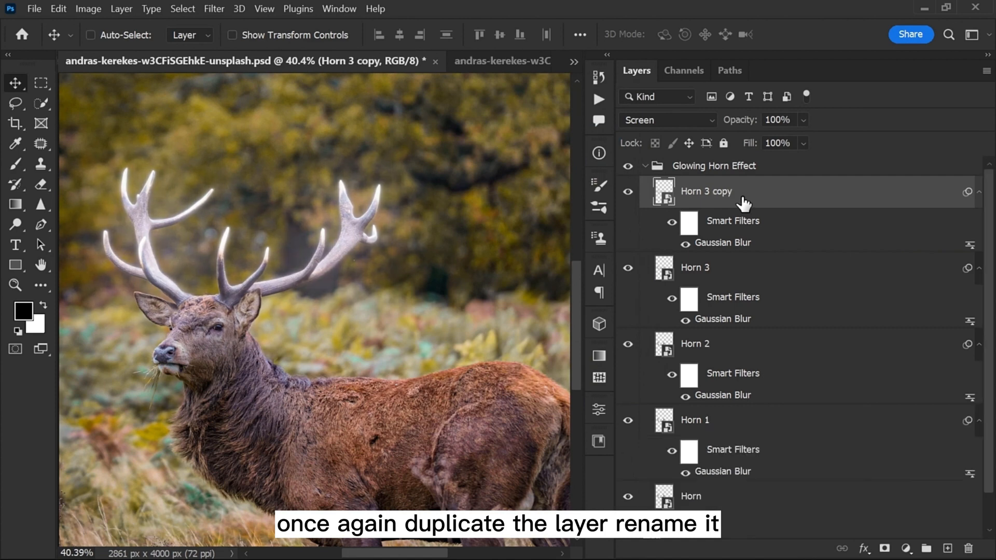
{"action": "double_click", "coordinate": [707, 192]}
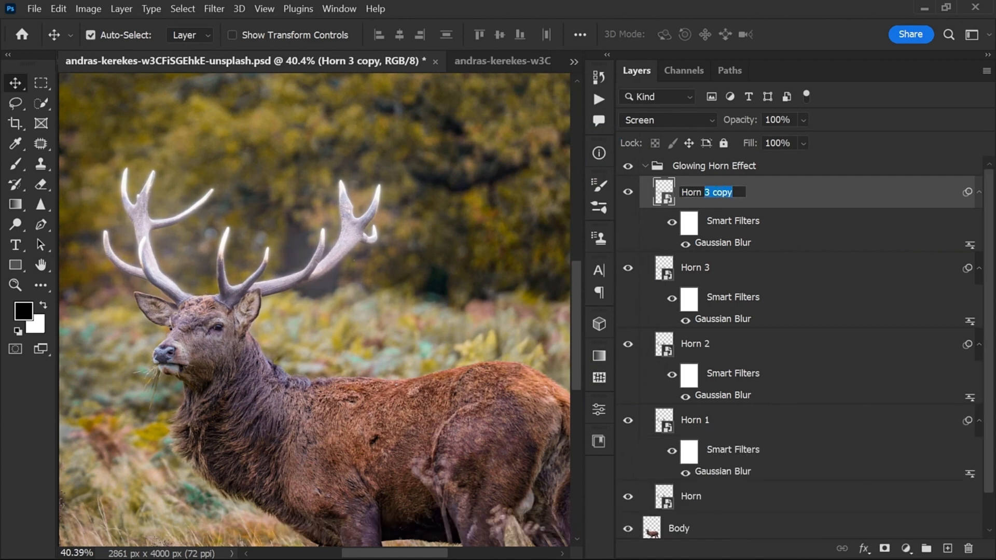
{"action": "type", "text": "4"}
{"action": "key", "text": "Return"}
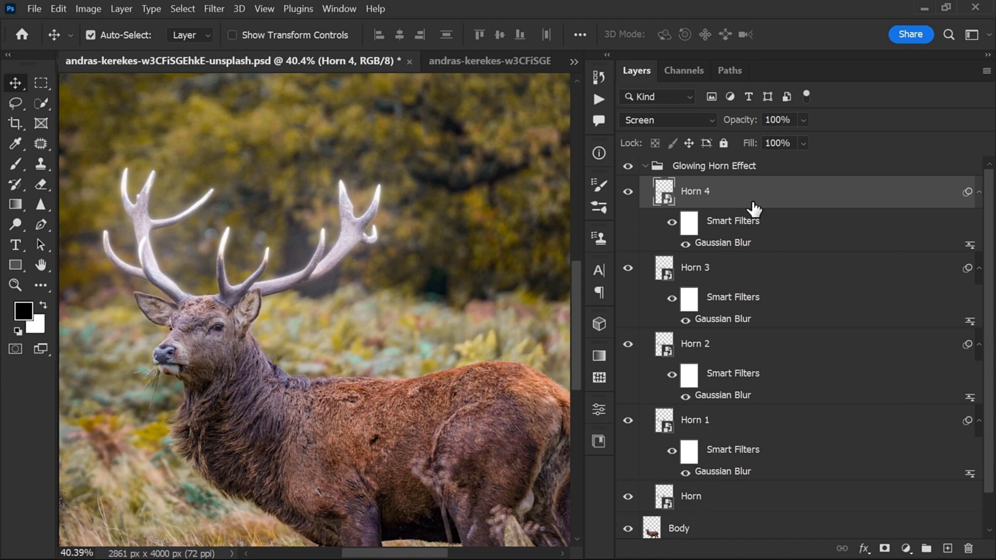
- Set the Horn 4 layer's Gaussian Blur radius to 300 pixels and its blending mode to Color Dodge
{"action": "double_click", "coordinate": [729, 244]}
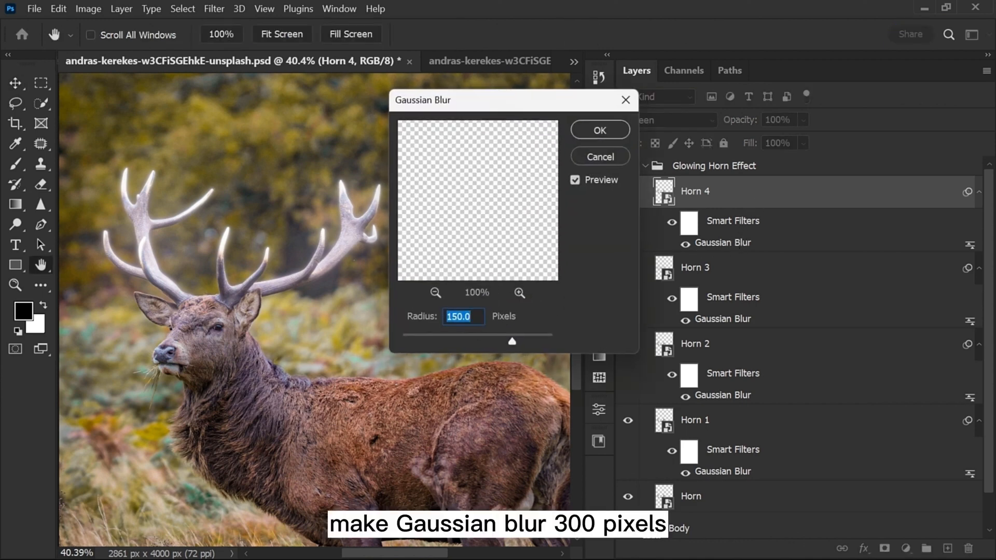
{"action": "type", "text": "300"}
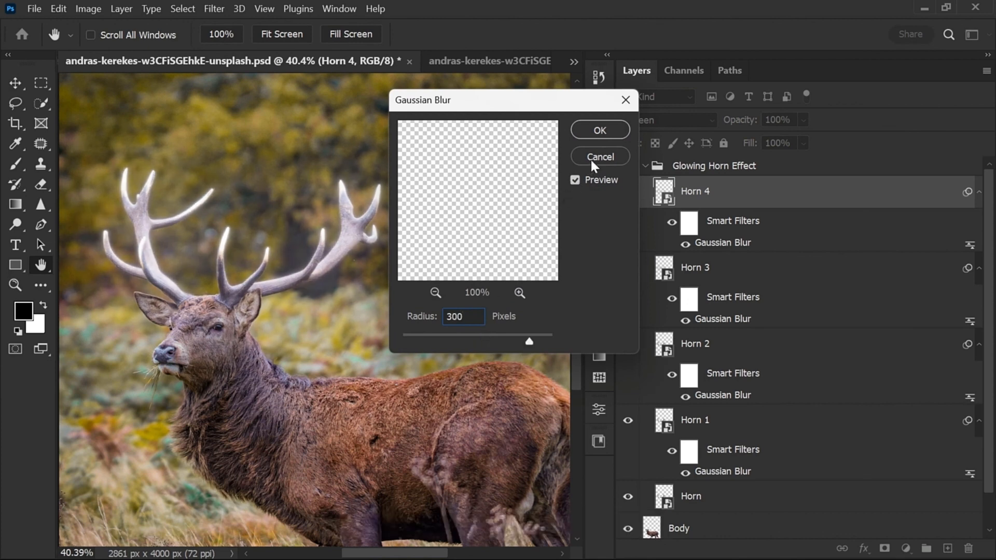
{"action": "left_click", "coordinate": [590, 130]}
{"action": "left_click", "coordinate": [660, 121]}
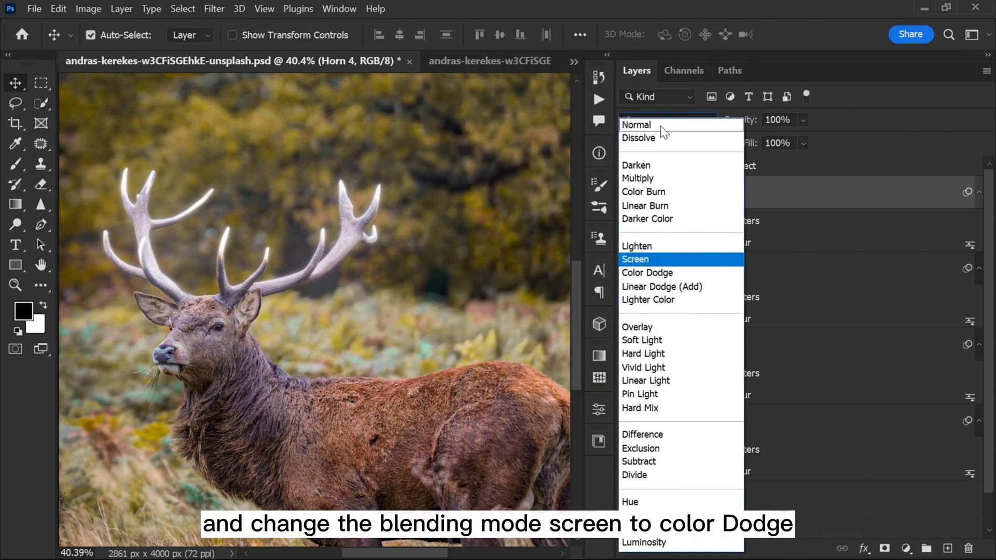
{"action": "left_click", "coordinate": [660, 273]}
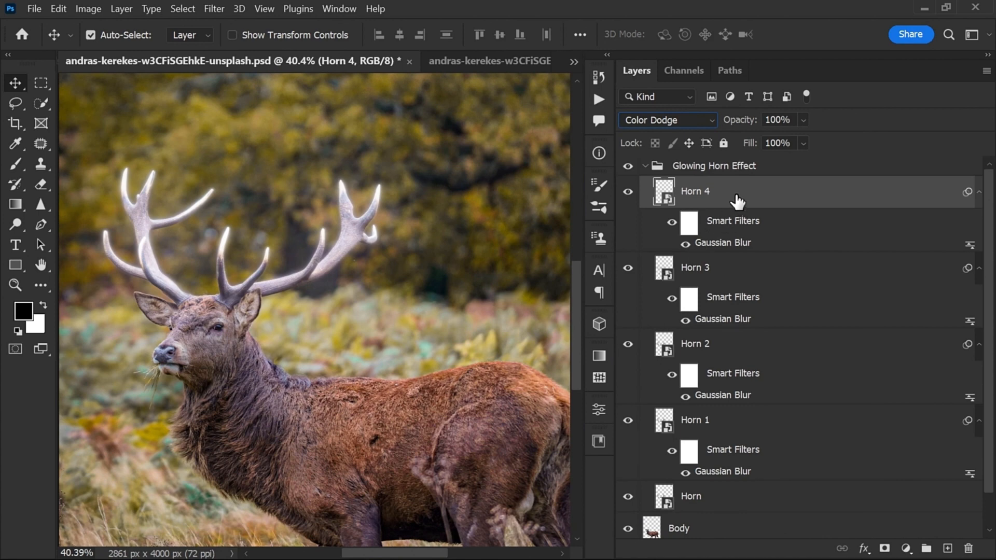
- Collapse the Glowing Horn Effect group and toggle its visibility to compare the horns with and without the glow
{"action": "left_click", "coordinate": [646, 167]}
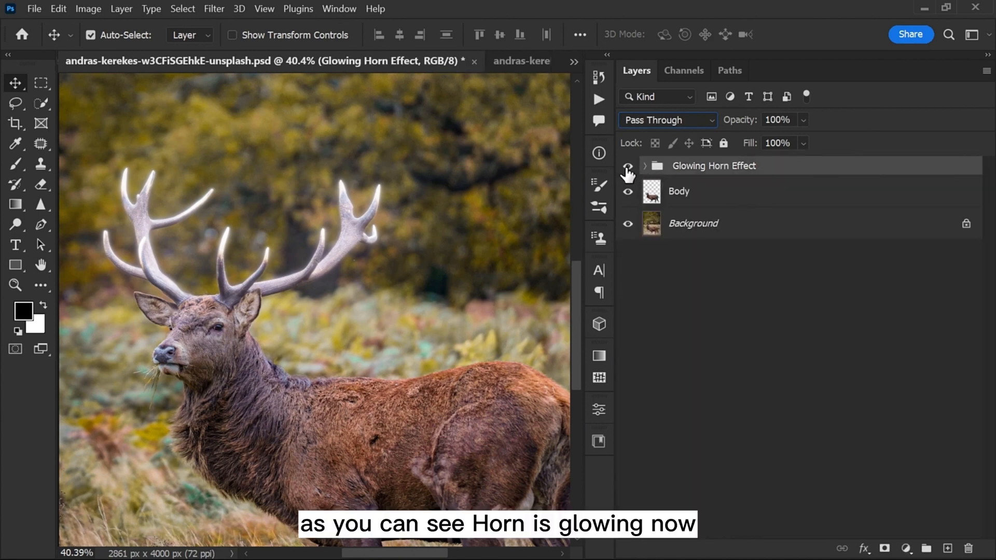
{"action": "left_click", "coordinate": [628, 166]}
{"action": "left_click", "coordinate": [628, 166]}
{"action": "left_click", "coordinate": [628, 166]}
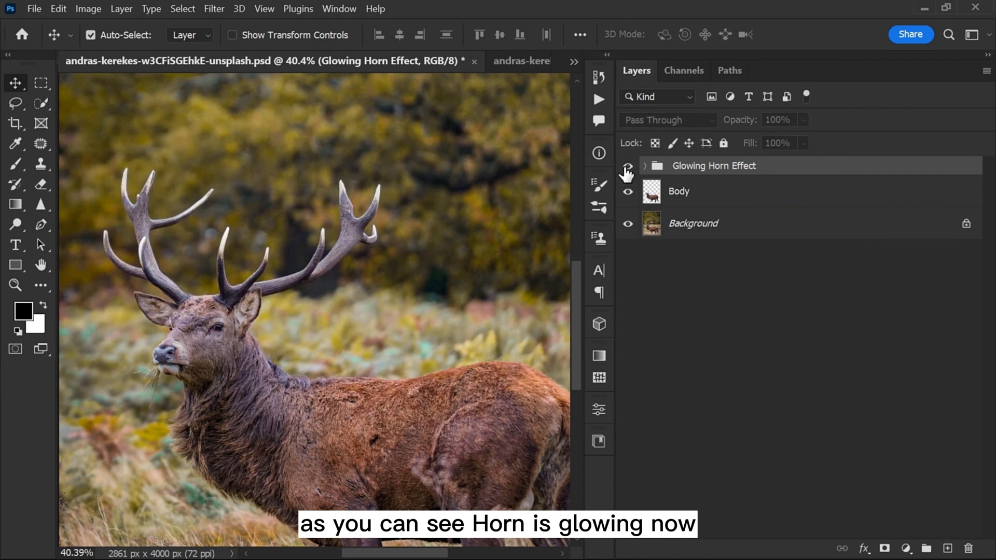
{"action": "left_click", "coordinate": [628, 167]}
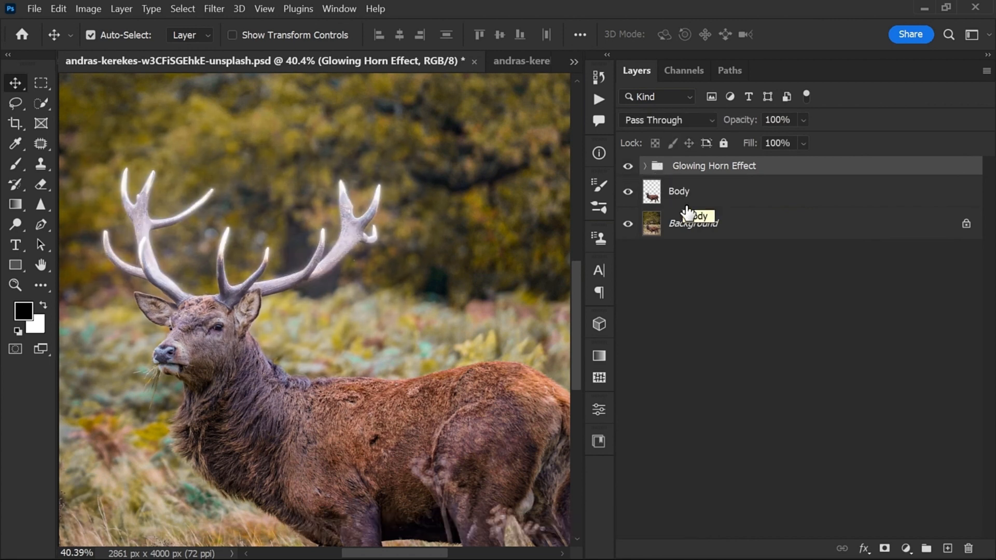
- Add a Color Lookup adjustment layer directly above the Background layer using the NightFromDay.CUBE 3D LUT
{"action": "left_click", "coordinate": [692, 229]}
{"action": "scroll", "coordinate": [344, 276], "scroll_direction": "down", "scroll_amount": 4}
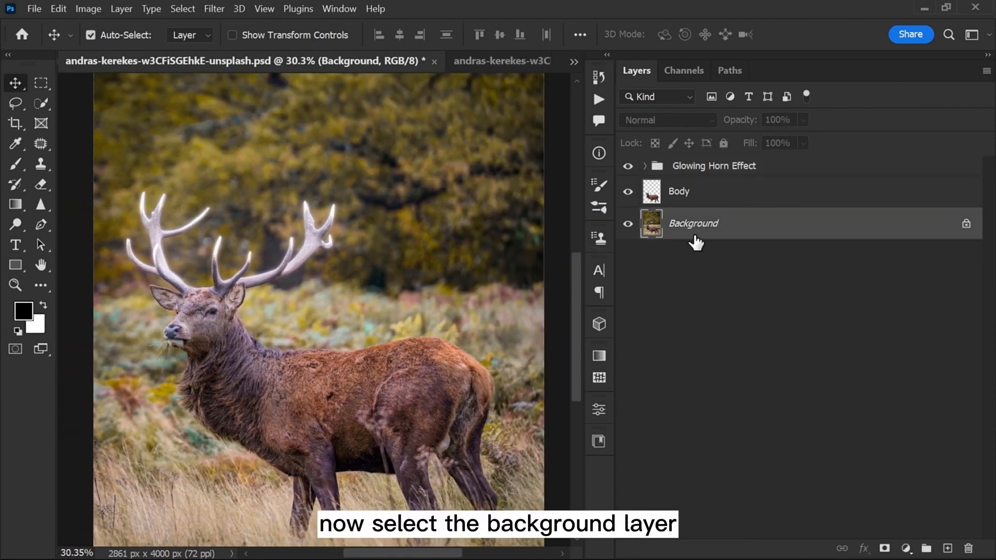
{"action": "left_click", "coordinate": [906, 548]}
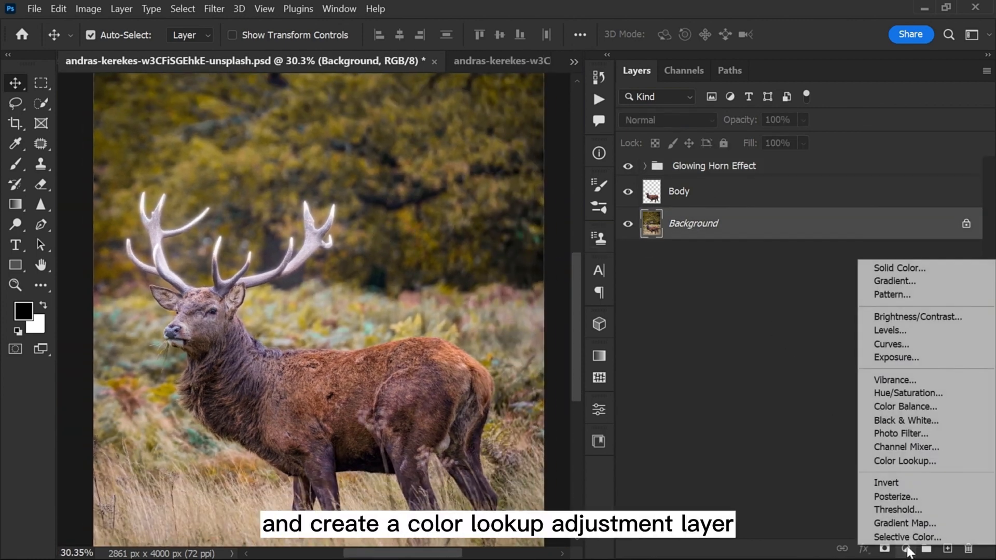
{"action": "left_click", "coordinate": [896, 460]}
{"action": "left_click", "coordinate": [540, 325]}
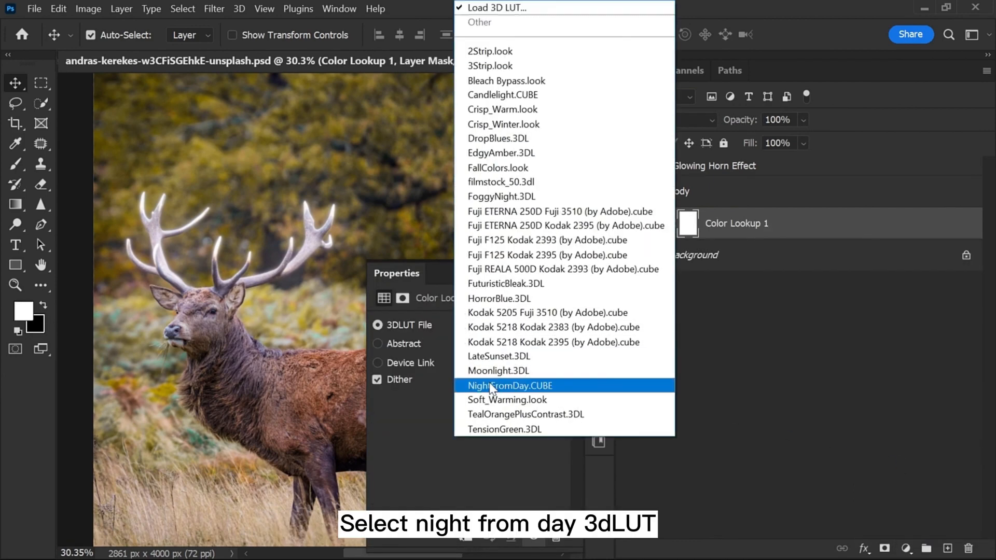
{"action": "left_click", "coordinate": [493, 385]}
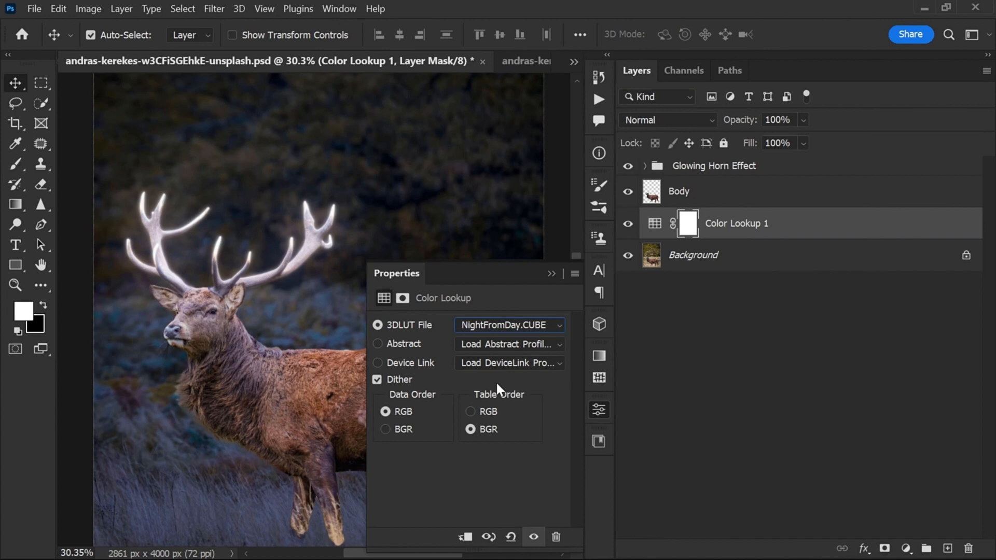
{"action": "left_click", "coordinate": [600, 409]}
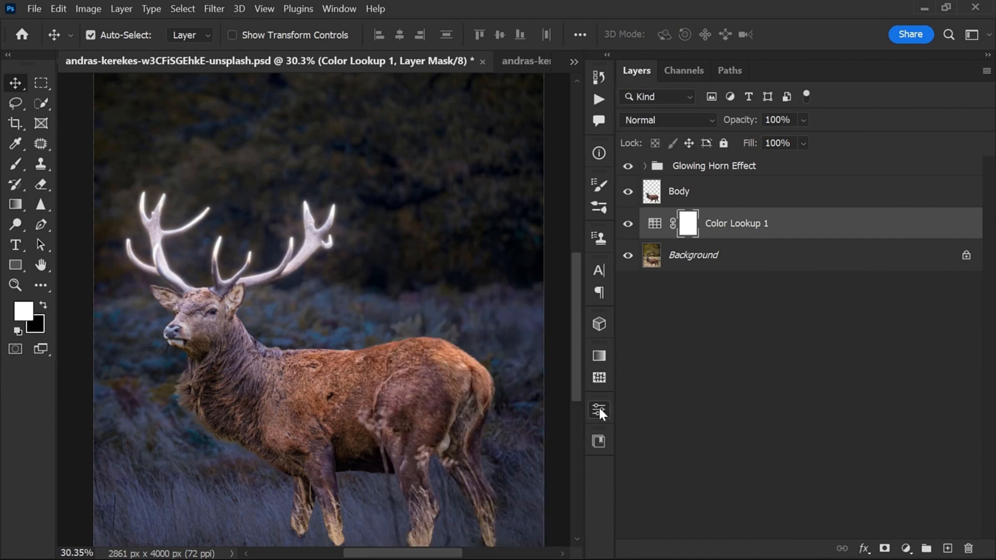
- Add a Brightness/Contrast adjustment layer above Color Lookup 1, lowering the brightness and raising the contrast to 68
{"action": "left_click", "coordinate": [906, 549]}
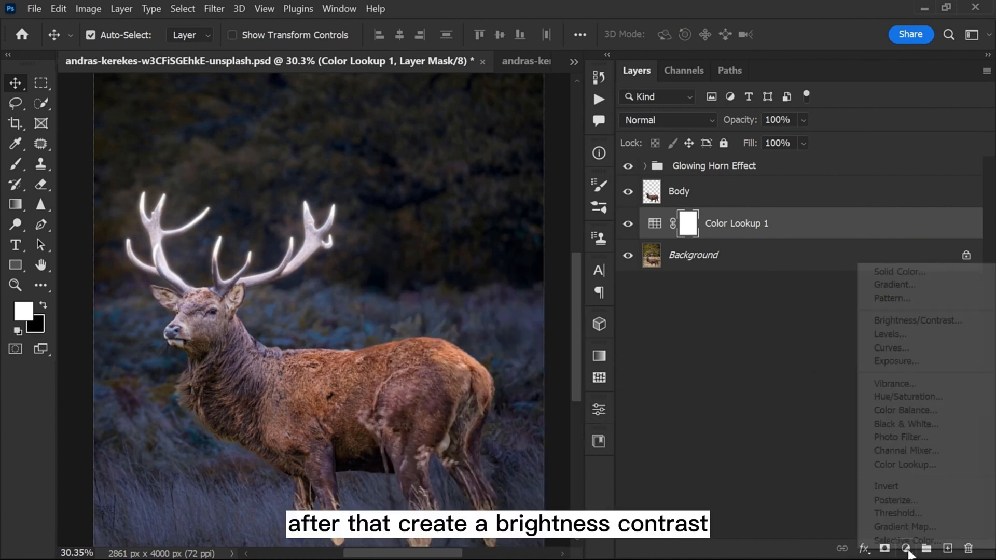
{"action": "left_click", "coordinate": [902, 324]}
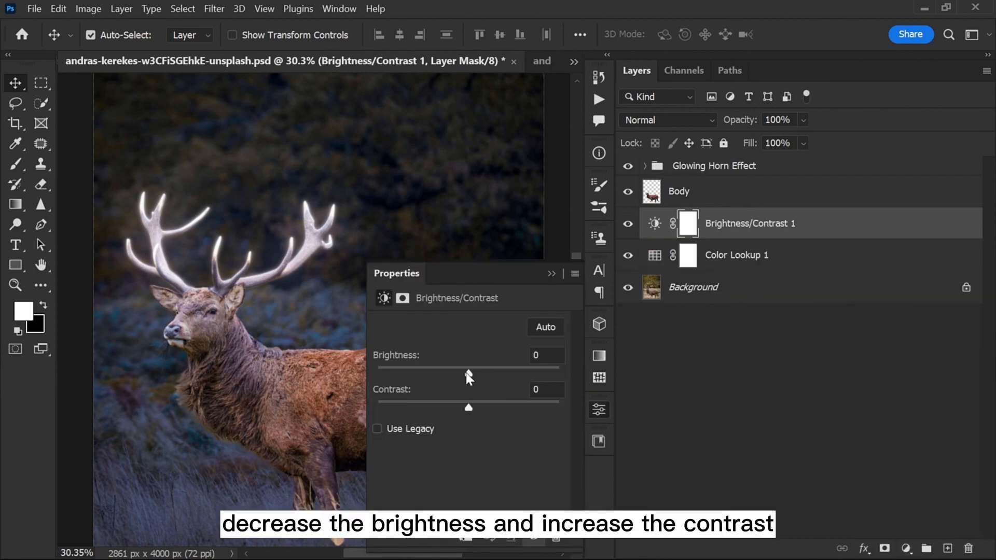
{"action": "left_click_drag", "start_coordinate": [469, 374], "coordinate": [428, 374]}
{"action": "left_click_drag", "start_coordinate": [469, 407], "coordinate": [531, 408]}
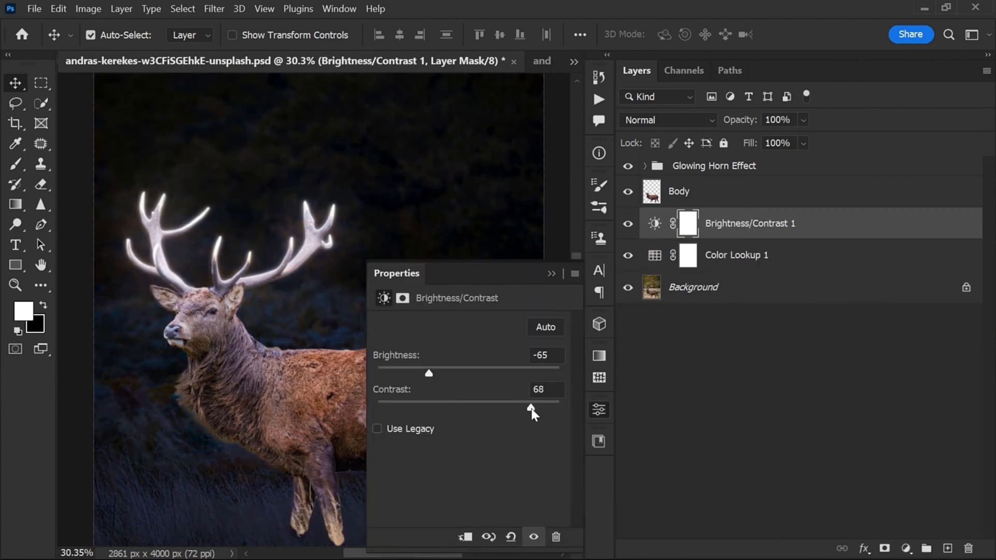
{"action": "left_click_drag", "start_coordinate": [444, 371], "coordinate": [443, 370]}
{"action": "left_click", "coordinate": [597, 407]}
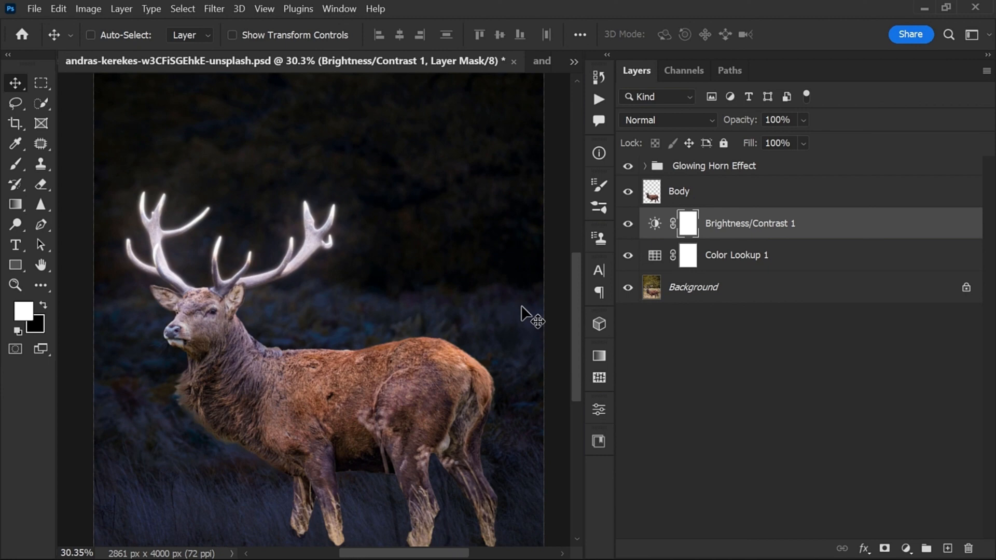
- Add a layer mask to the Body layer and invert it to black
{"action": "key", "text": "ctrl+0"}
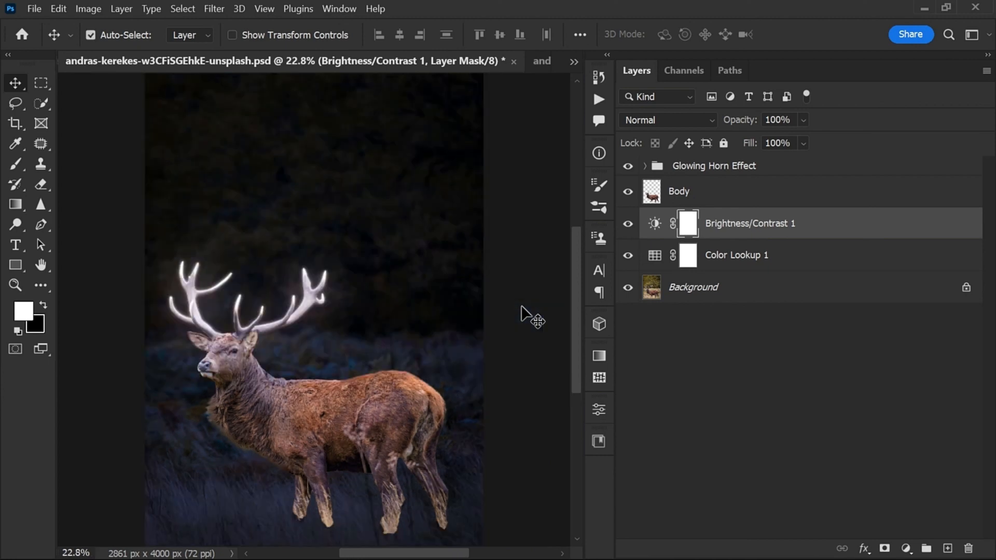
{"action": "left_click", "coordinate": [704, 193]}
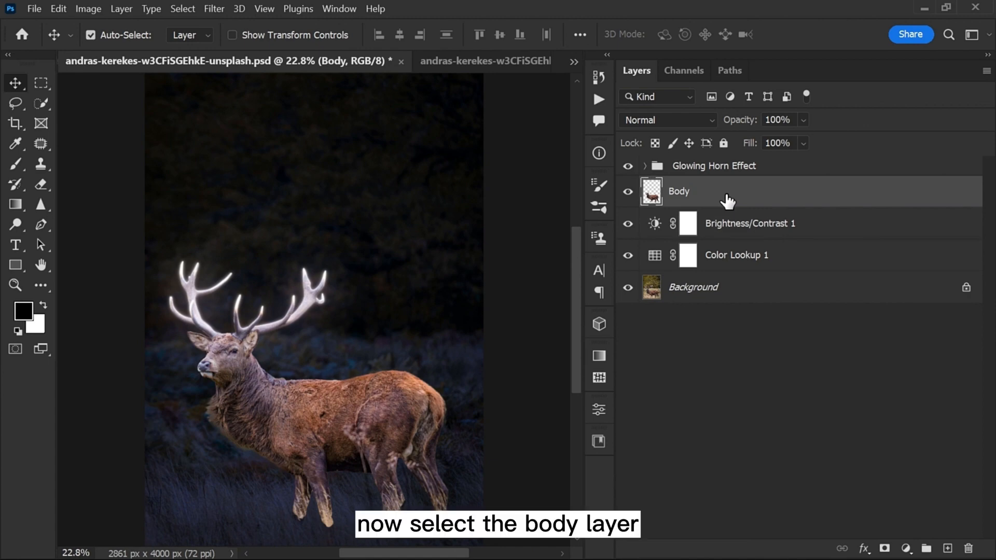
{"action": "left_click", "coordinate": [885, 550]}
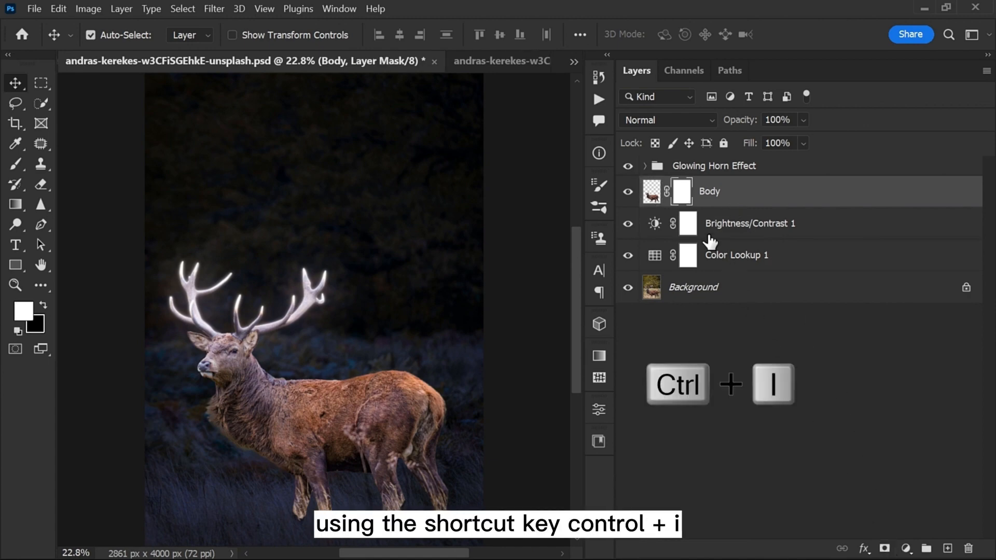
{"action": "key", "text": "ctrl+i"}
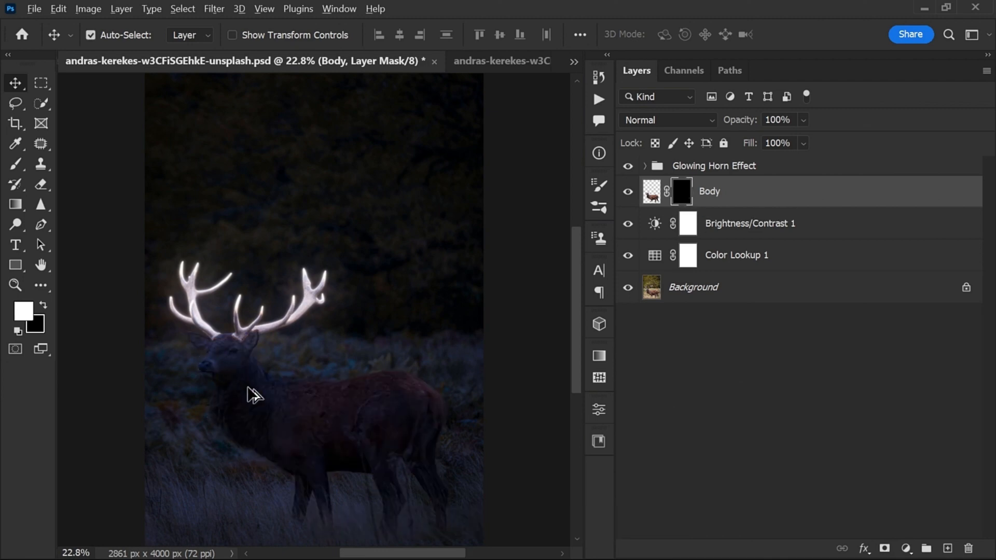
- Set up the Brush tool with 4% flow and white as the foreground colour
{"action": "scroll", "coordinate": [252, 392], "scroll_direction": "up", "scroll_amount": 2}
{"action": "scroll", "coordinate": [252, 391], "scroll_direction": "up", "scroll_amount": 4}
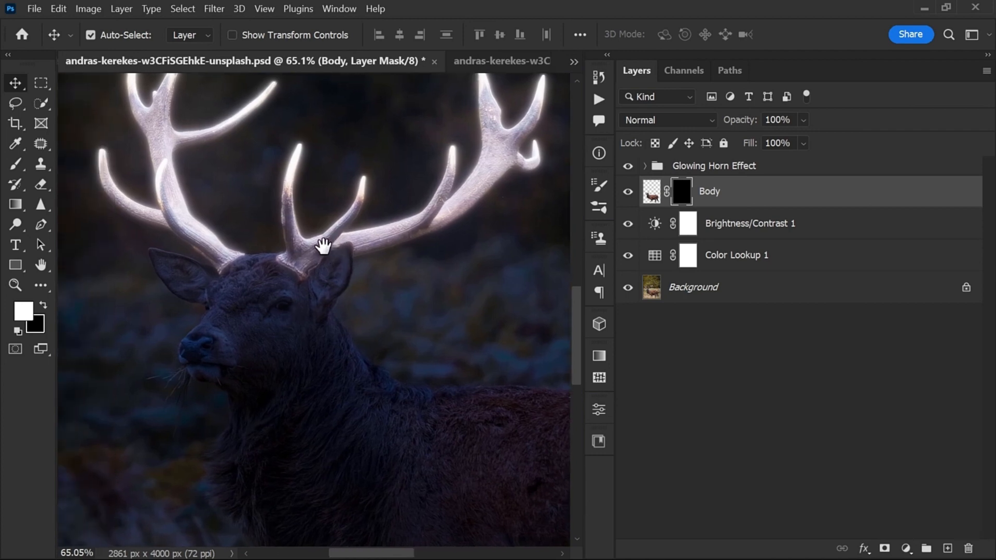
{"action": "left_click", "coordinate": [15, 164]}
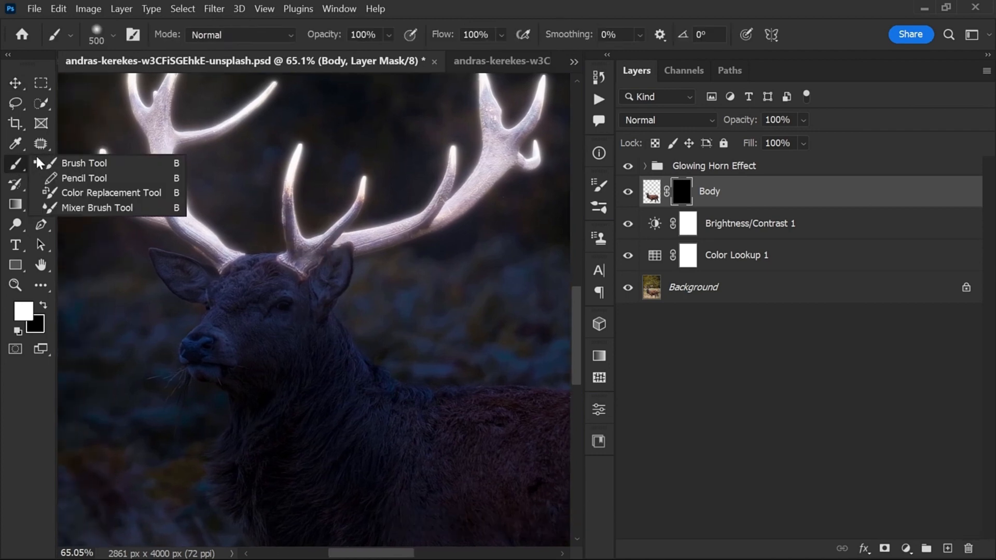
{"action": "left_click", "coordinate": [83, 164]}
{"action": "left_click", "coordinate": [501, 35]}
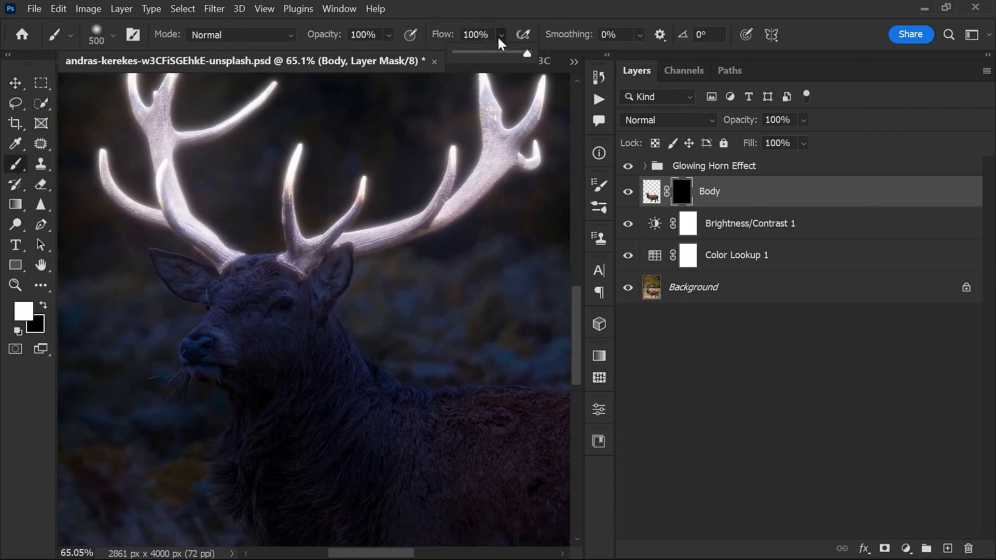
{"action": "left_click", "coordinate": [475, 34]}
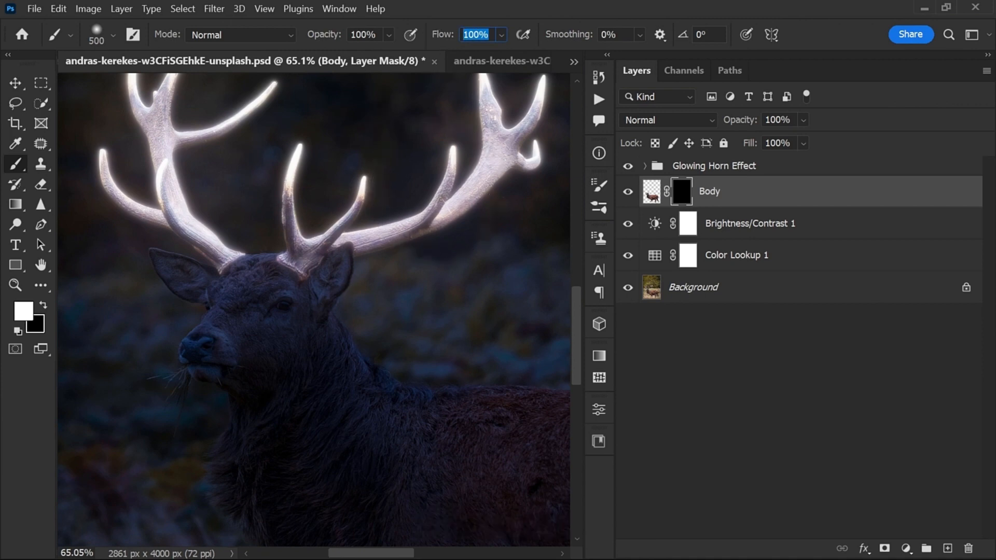
{"action": "type", "text": "4"}
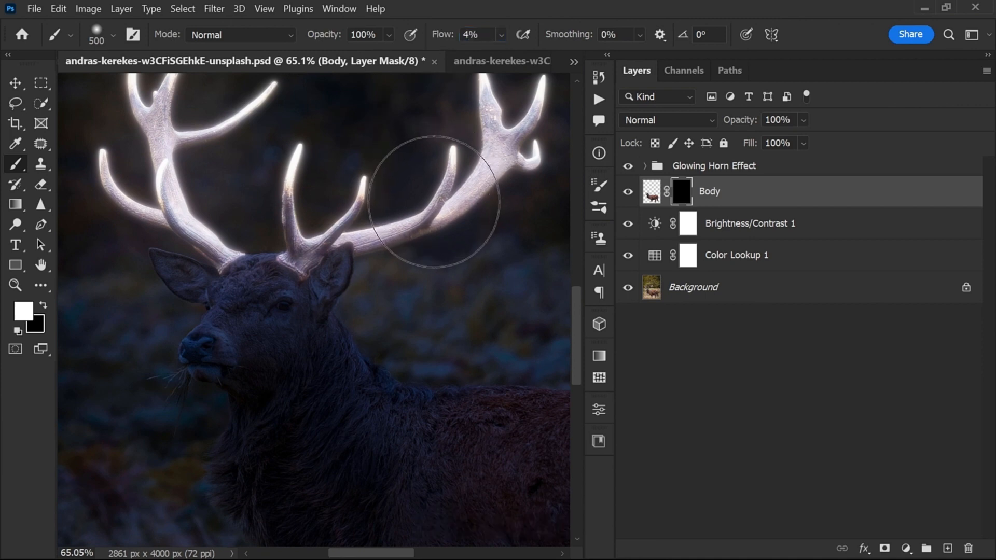
{"action": "left_click", "coordinate": [44, 307]}
{"action": "left_click", "coordinate": [44, 307]}
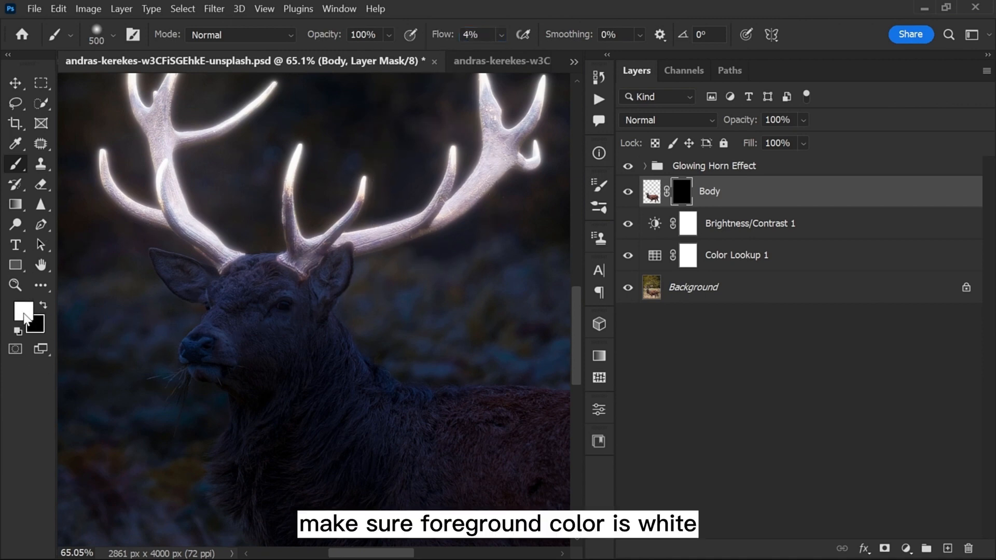
- Reduce the brush size to 125 px and check the brush's hardness setting
{"action": "key", "text": "bracketleft"}
{"action": "key", "text": "bracketleft"}
{"action": "key", "text": "bracketleft"}
{"action": "key", "text": "bracketleft"}
{"action": "key", "text": "bracketleft"}
{"action": "key", "text": "bracketleft"}
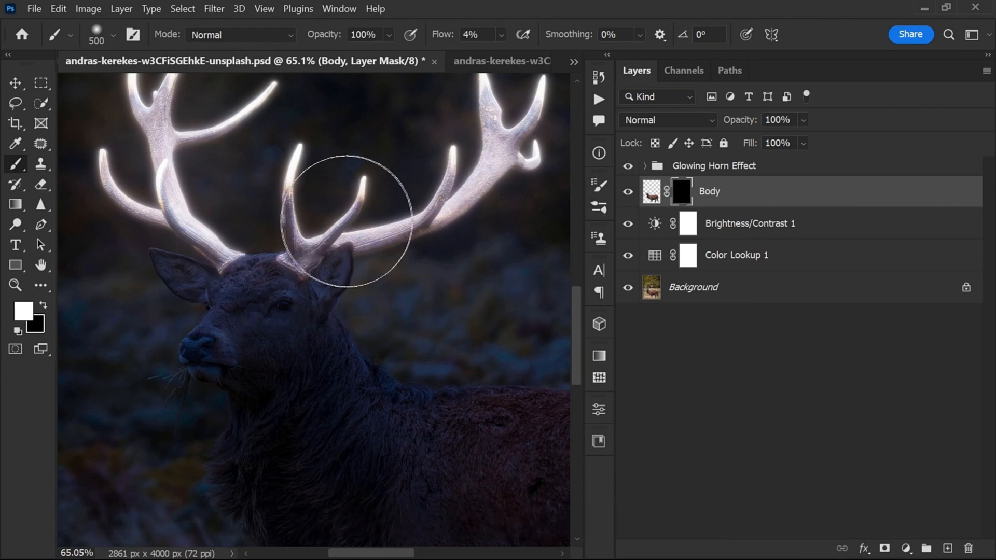
{"action": "key", "text": "bracketleft"}
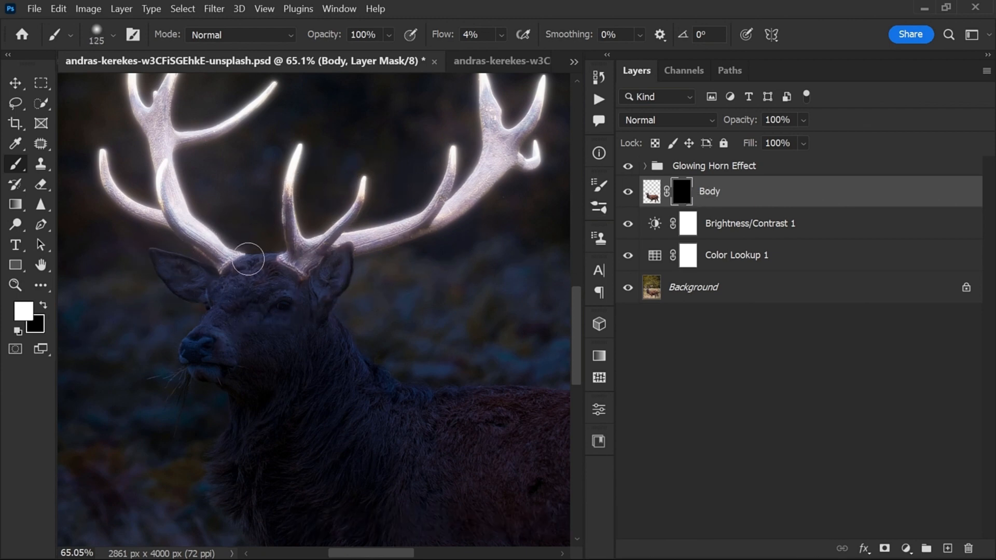
{"action": "right_click", "coordinate": [250, 259]}
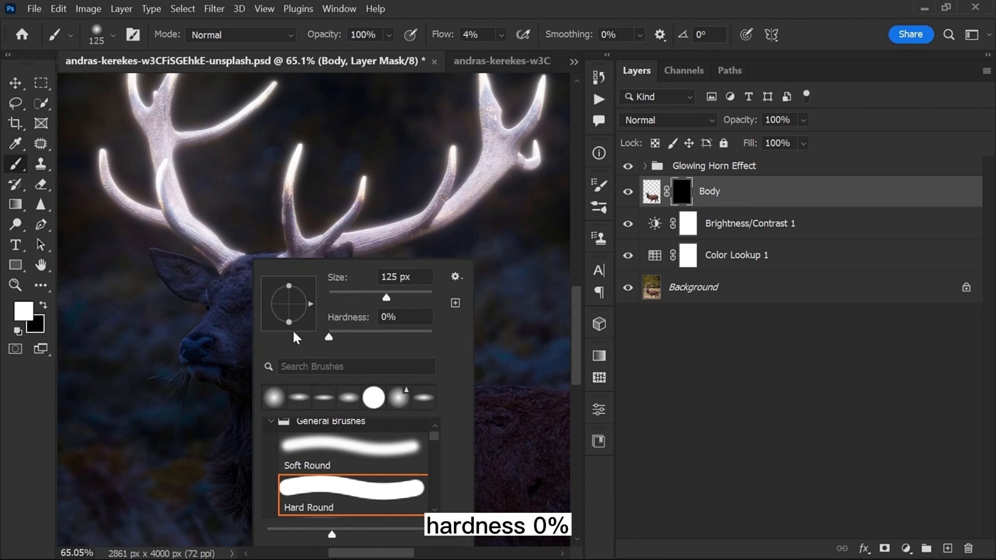
{"action": "key", "text": "Return"}
- Paint white on the Body mask over the deer's ears, forehead and muzzle, and touch up the cheek with black
{"action": "scroll", "coordinate": [169, 242], "scroll_direction": "up", "scroll_amount": 3}
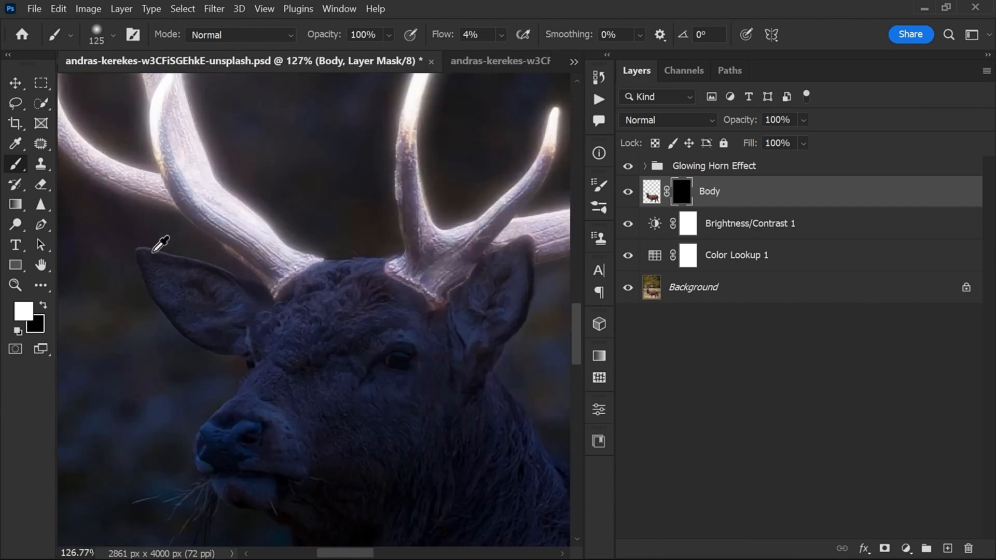
{"action": "mouse_move", "coordinate": [161, 244]}
{"action": "left_mouse_down"}
{"action": "mouse_move", "coordinate": [210, 264]}
{"action": "mouse_move", "coordinate": [175, 245]}
{"action": "mouse_move", "coordinate": [257, 265]}
{"action": "mouse_move", "coordinate": [224, 275]}
{"action": "mouse_move", "coordinate": [282, 281]}
{"action": "mouse_move", "coordinate": [364, 268]}
{"action": "mouse_move", "coordinate": [354, 278]}
{"action": "mouse_move", "coordinate": [253, 278]}
{"action": "mouse_move", "coordinate": [162, 254]}
{"action": "mouse_move", "coordinate": [272, 295]}
{"action": "mouse_move", "coordinate": [180, 270]}
{"action": "mouse_move", "coordinate": [328, 297]}
{"action": "mouse_move", "coordinate": [366, 273]}
{"action": "mouse_move", "coordinate": [260, 404]}
{"action": "mouse_move", "coordinate": [219, 424]}
{"action": "mouse_move", "coordinate": [286, 365]}
{"action": "mouse_move", "coordinate": [324, 304]}
{"action": "mouse_move", "coordinate": [299, 326]}
{"action": "mouse_move", "coordinate": [257, 313]}
{"action": "mouse_move", "coordinate": [176, 272]}
{"action": "mouse_move", "coordinate": [176, 255]}
{"action": "mouse_move", "coordinate": [264, 397]}
{"action": "mouse_move", "coordinate": [391, 264]}
{"action": "mouse_move", "coordinate": [451, 281]}
{"action": "mouse_move", "coordinate": [471, 250]}
{"action": "mouse_move", "coordinate": [392, 279]}
{"action": "mouse_move", "coordinate": [383, 308]}
{"action": "mouse_move", "coordinate": [413, 313]}
{"action": "mouse_move", "coordinate": [303, 331]}
{"action": "mouse_move", "coordinate": [237, 420]}
{"action": "mouse_move", "coordinate": [234, 401]}
{"action": "mouse_move", "coordinate": [368, 318]}
{"action": "mouse_move", "coordinate": [544, 252]}
{"action": "mouse_move", "coordinate": [353, 375]}
{"action": "mouse_move", "coordinate": [477, 309]}
{"action": "left_mouse_up"}
{"action": "scroll", "coordinate": [244, 301], "scroll_direction": "down", "scroll_amount": 3}
{"action": "scroll", "coordinate": [345, 412], "scroll_direction": "up", "scroll_amount": 4}
{"action": "key", "text": "x"}
{"action": "left_click_drag", "start_coordinate": [283, 396], "coordinate": [325, 374]}
{"action": "left_click", "coordinate": [45, 305]}
{"action": "left_click", "coordinate": [45, 306]}
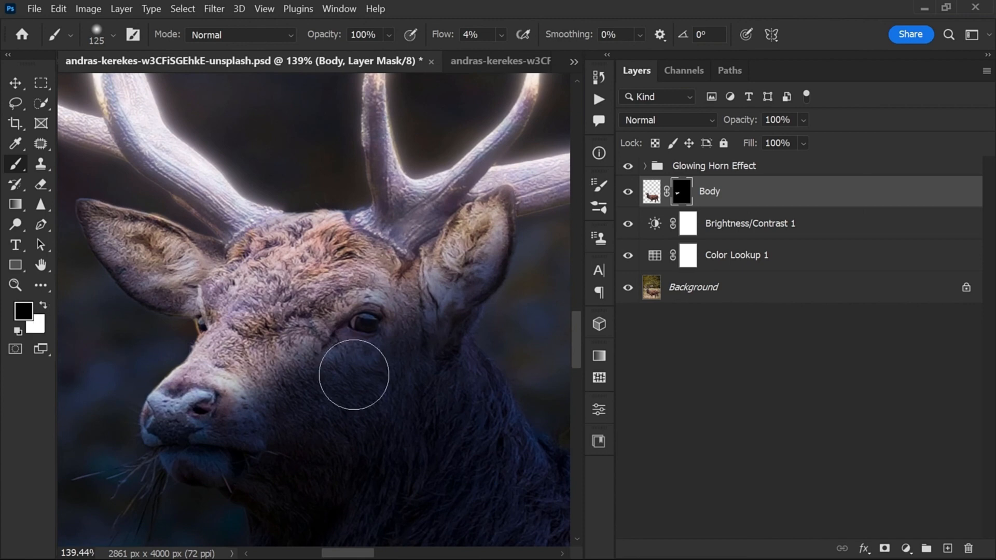
- Refine the Body mask around the deer's eye and the ear beside it, alternating white and black strokes
{"action": "key", "text": "x"}
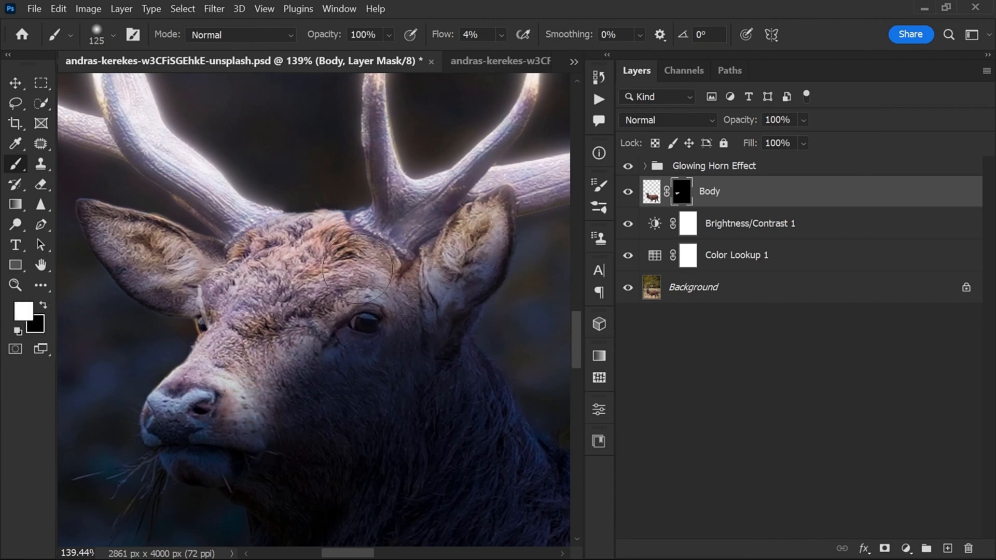
{"action": "mouse_move", "coordinate": [358, 269]}
{"action": "left_mouse_down"}
{"action": "mouse_move", "coordinate": [374, 318]}
{"action": "mouse_move", "coordinate": [360, 291]}
{"action": "left_mouse_up"}
{"action": "key", "text": "x"}
{"action": "left_click_drag", "start_coordinate": [436, 311], "coordinate": [370, 294]}
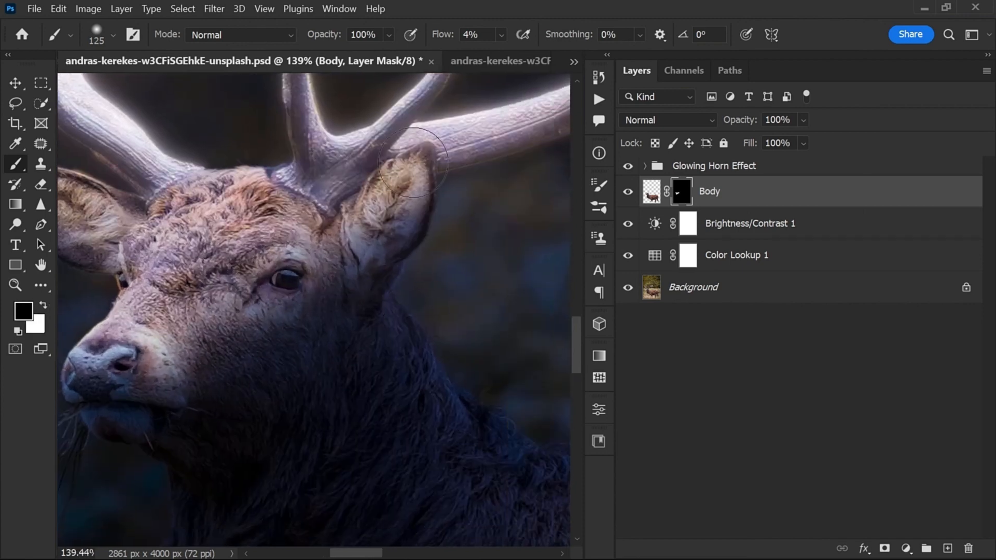
{"action": "key", "text": "x"}
{"action": "mouse_move", "coordinate": [405, 171]}
{"action": "left_mouse_down"}
{"action": "mouse_move", "coordinate": [384, 221]}
{"action": "mouse_move", "coordinate": [334, 252]}
{"action": "left_mouse_up"}
{"action": "scroll", "coordinate": [342, 262], "scroll_direction": "down", "scroll_amount": 3}
- Enlarge the brush to 250 px and paint white on the Body mask along the deer's neck and back
{"action": "mouse_move", "coordinate": [423, 353]}
{"action": "left_mouse_down"}
{"action": "mouse_move", "coordinate": [271, 282]}
{"action": "mouse_move", "coordinate": [317, 328]}
{"action": "mouse_move", "coordinate": [249, 236]}
{"action": "mouse_move", "coordinate": [420, 364]}
{"action": "mouse_move", "coordinate": [269, 298]}
{"action": "mouse_move", "coordinate": [294, 309]}
{"action": "mouse_move", "coordinate": [426, 306]}
{"action": "left_mouse_up"}
{"action": "scroll", "coordinate": [269, 277], "scroll_direction": "up", "scroll_amount": 2}
{"action": "scroll", "coordinate": [441, 355], "scroll_direction": "down", "scroll_amount": 4}
{"action": "key", "text": "bracketright"}
{"action": "key", "text": "bracketright"}
{"action": "key", "text": "bracketright"}
{"action": "key", "text": "bracketright"}
{"action": "mouse_move", "coordinate": [469, 265]}
{"action": "left_mouse_down"}
{"action": "mouse_move", "coordinate": [234, 262]}
{"action": "mouse_move", "coordinate": [436, 249]}
{"action": "left_mouse_up"}
{"action": "left_click_drag", "start_coordinate": [135, 314], "coordinate": [451, 272]}
{"action": "left_click_drag", "start_coordinate": [363, 289], "coordinate": [208, 193]}
{"action": "scroll", "coordinate": [244, 273], "scroll_direction": "down", "scroll_amount": 7}
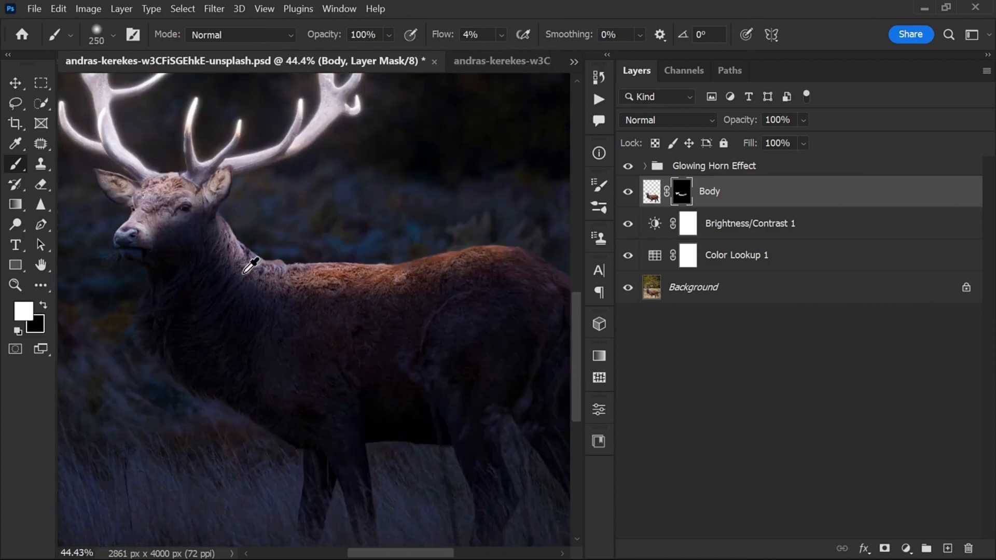
- Lower the brush flow to 2%, enlarge the brush to 400 px, and softly reveal the deer's neck and shoulder
{"action": "scroll", "coordinate": [208, 218], "scroll_direction": "up", "scroll_amount": 9}
{"action": "scroll", "coordinate": [280, 206], "scroll_direction": "down", "scroll_amount": 4}
{"action": "left_click", "coordinate": [470, 35]}
{"action": "type", "text": "2"}
{"action": "key", "text": "Return"}
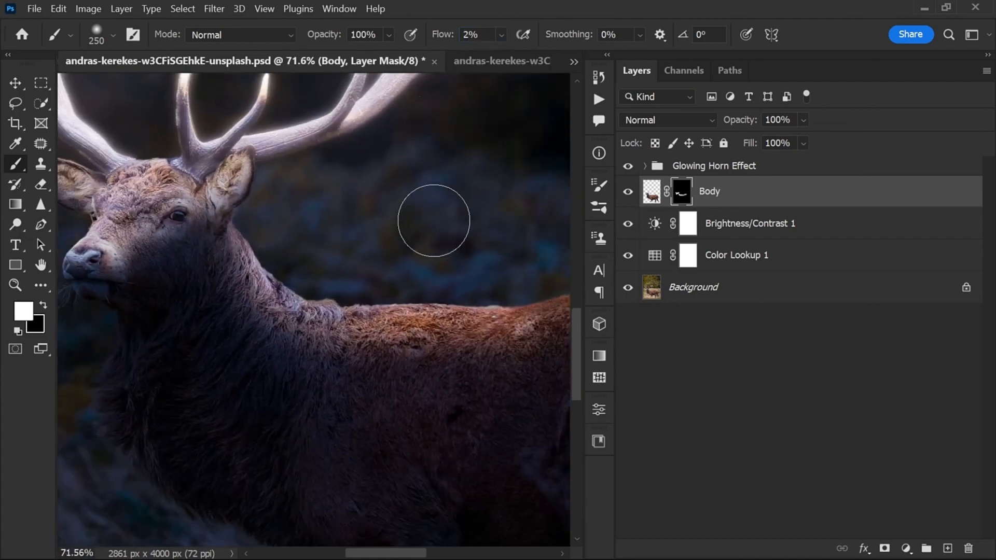
{"action": "key", "text": "bracketright"}
{"action": "key", "text": "bracketright"}
{"action": "mouse_move", "coordinate": [204, 246]}
{"action": "left_mouse_down"}
{"action": "mouse_move", "coordinate": [175, 259]}
{"action": "mouse_move", "coordinate": [256, 310]}
{"action": "left_mouse_up"}
{"action": "left_click_drag", "start_coordinate": [335, 339], "coordinate": [244, 303]}
{"action": "left_click_drag", "start_coordinate": [175, 288], "coordinate": [124, 287]}
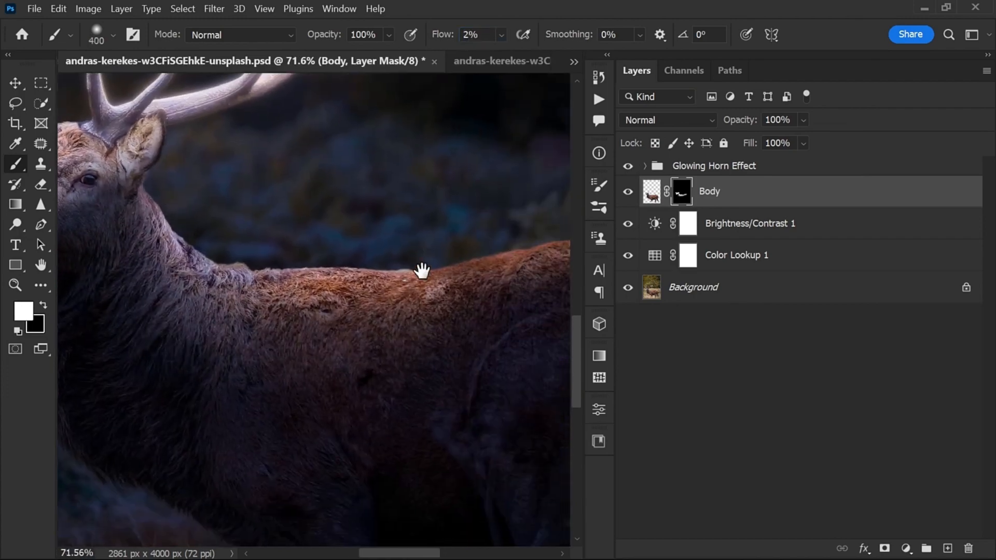
- Enlarge the brush to 600 px and softly blend the light over the deer's neck and upper body
{"action": "scroll", "coordinate": [422, 271], "scroll_direction": "down", "scroll_amount": 4}
{"action": "scroll", "coordinate": [419, 251], "scroll_direction": "up", "scroll_amount": 5}
{"action": "scroll", "coordinate": [161, 244], "scroll_direction": "down", "scroll_amount": 4}
{"action": "scroll", "coordinate": [289, 223], "scroll_direction": "up", "scroll_amount": 2}
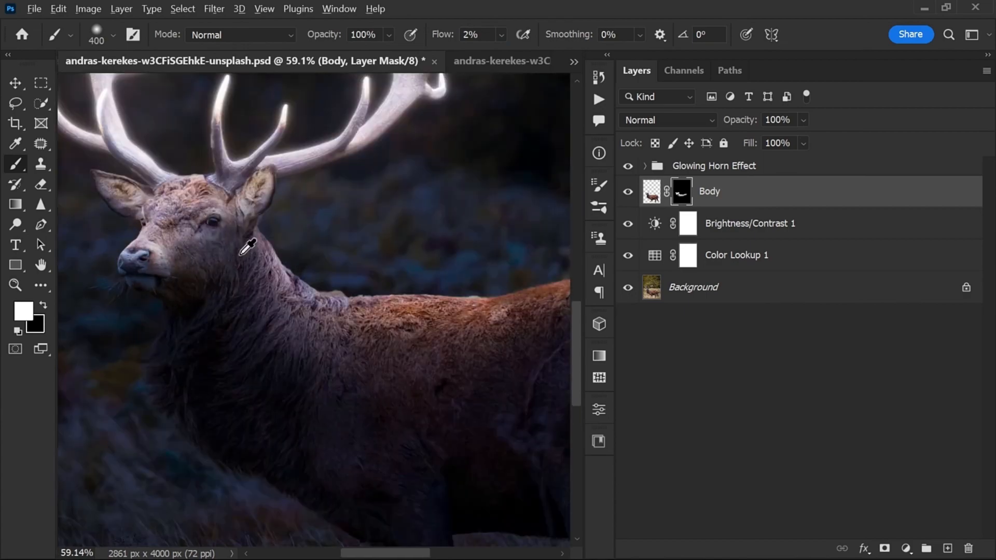
{"action": "scroll", "coordinate": [322, 252], "scroll_direction": "down", "scroll_amount": 3}
{"action": "key", "text": "bracketright"}
{"action": "key", "text": "bracketright"}
{"action": "scroll", "coordinate": [472, 227], "scroll_direction": "up", "scroll_amount": 2}
{"action": "scroll", "coordinate": [221, 240], "scroll_direction": "down", "scroll_amount": 1}
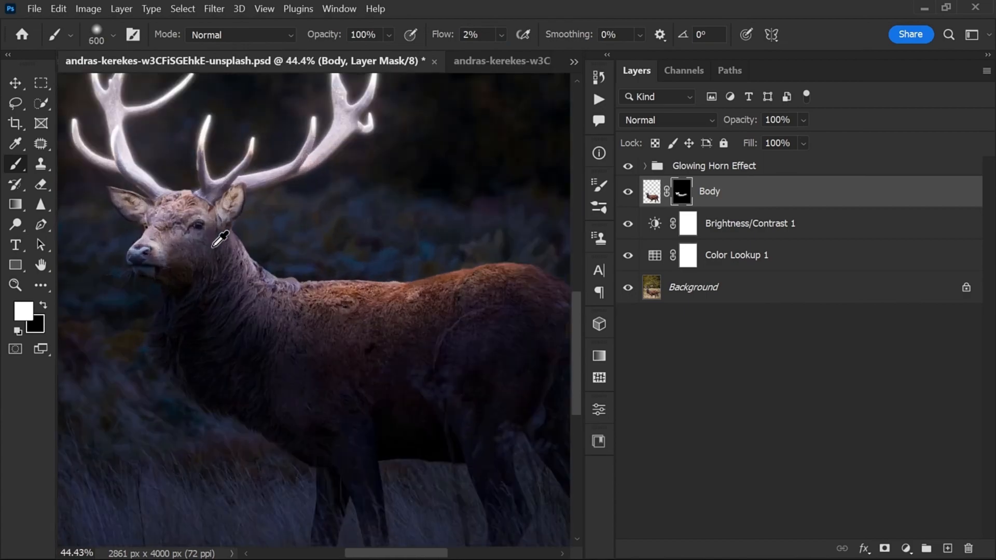
- Reduce the brush to 300 px, finish brightening the deer's face and neck on the mask, and return to the Move tool
{"action": "scroll", "coordinate": [221, 243], "scroll_direction": "up", "scroll_amount": 8}
{"action": "key", "text": "bracketleft"}
{"action": "key", "text": "bracketleft"}
{"action": "key", "text": "bracketleft"}
{"action": "scroll", "coordinate": [273, 303], "scroll_direction": "down", "scroll_amount": 7}
{"action": "scroll", "coordinate": [186, 275], "scroll_direction": "up", "scroll_amount": 1}
{"action": "scroll", "coordinate": [189, 273], "scroll_direction": "down", "scroll_amount": 2}
{"action": "left_click_drag", "start_coordinate": [338, 271], "coordinate": [266, 207]}
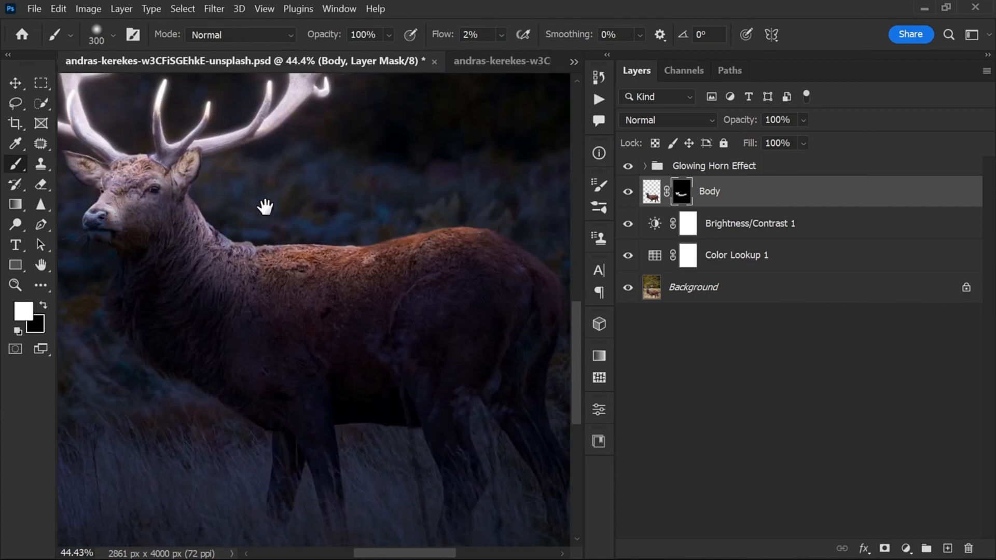
{"action": "scroll", "coordinate": [462, 238], "scroll_direction": "down", "scroll_amount": 1}
{"action": "scroll", "coordinate": [534, 207], "scroll_direction": "down", "scroll_amount": 3}
{"action": "key", "text": "v"}
{"action": "key", "text": "x"}
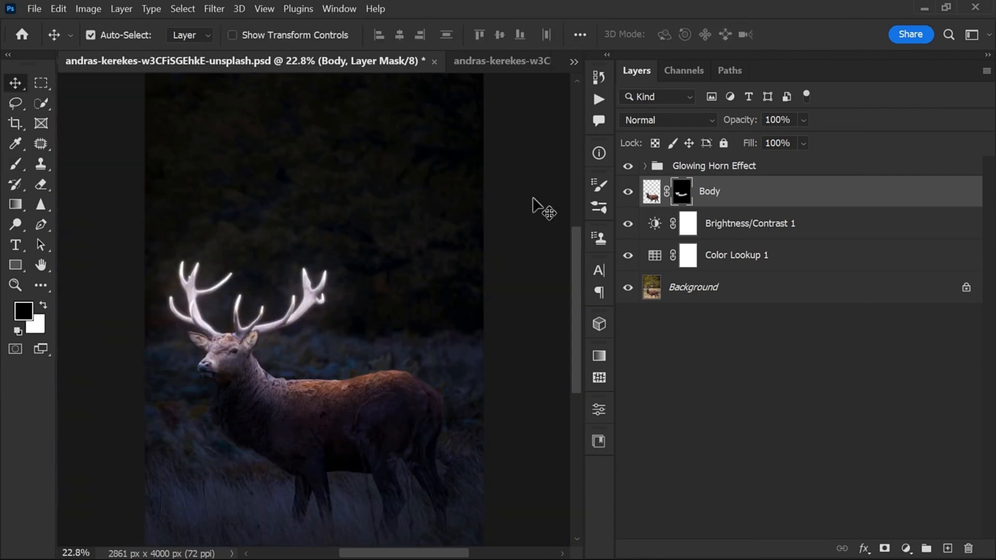
- Add a Hue/Saturation adjustment layer clipped to the Glowing Horn Effect group, with Colorize enabled and saturation 57
{"action": "left_click", "coordinate": [742, 171]}
{"action": "left_click", "coordinate": [906, 549]}
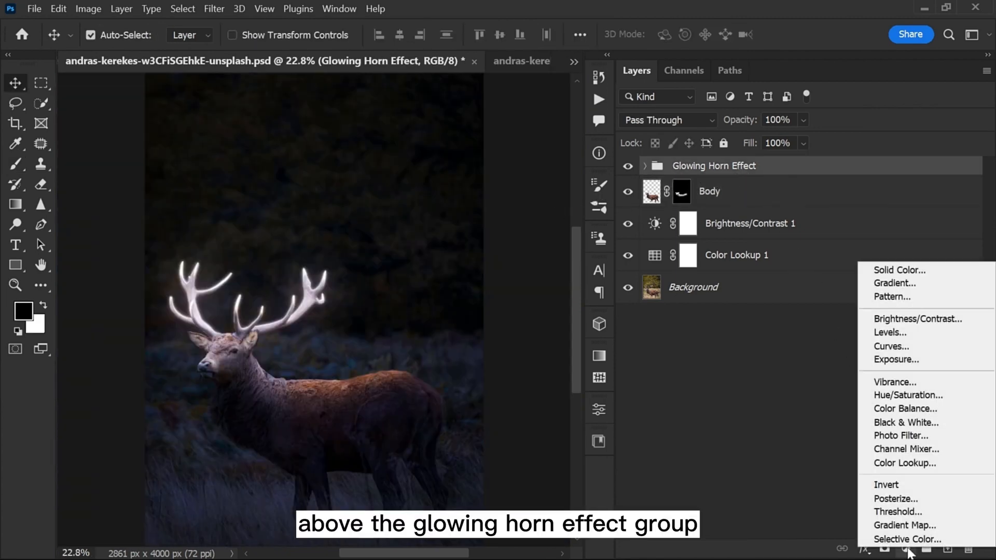
{"action": "left_click", "coordinate": [889, 397]}
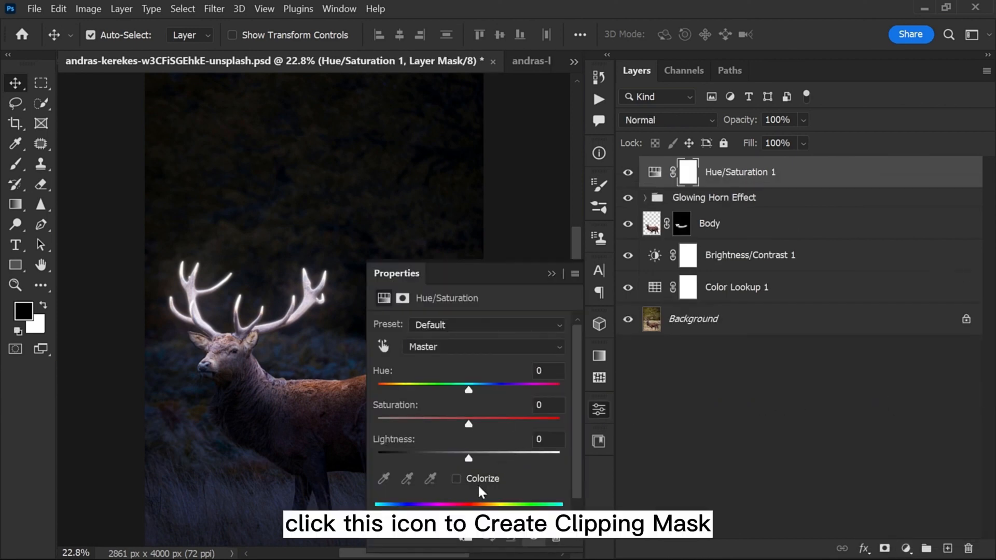
{"action": "left_click", "coordinate": [465, 537]}
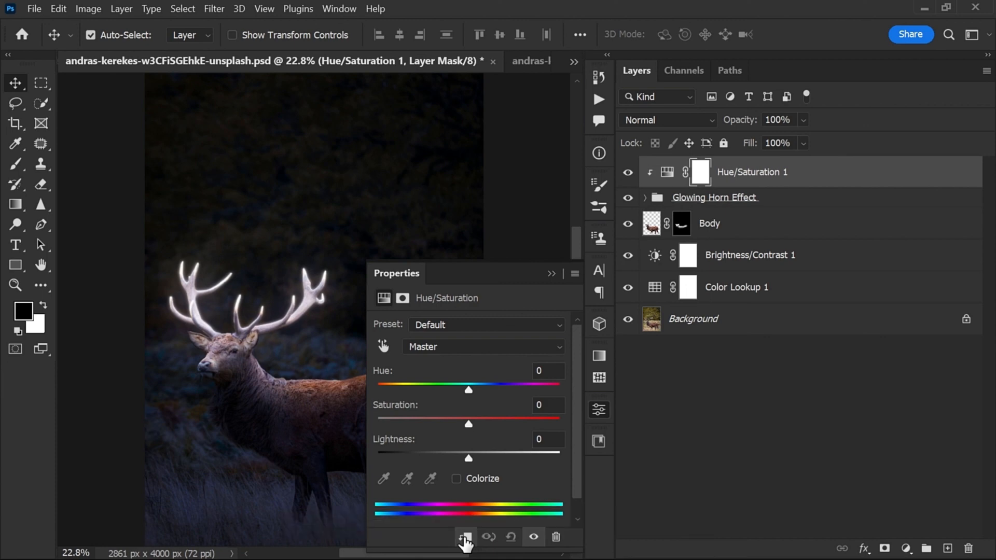
{"action": "left_click", "coordinate": [457, 479]}
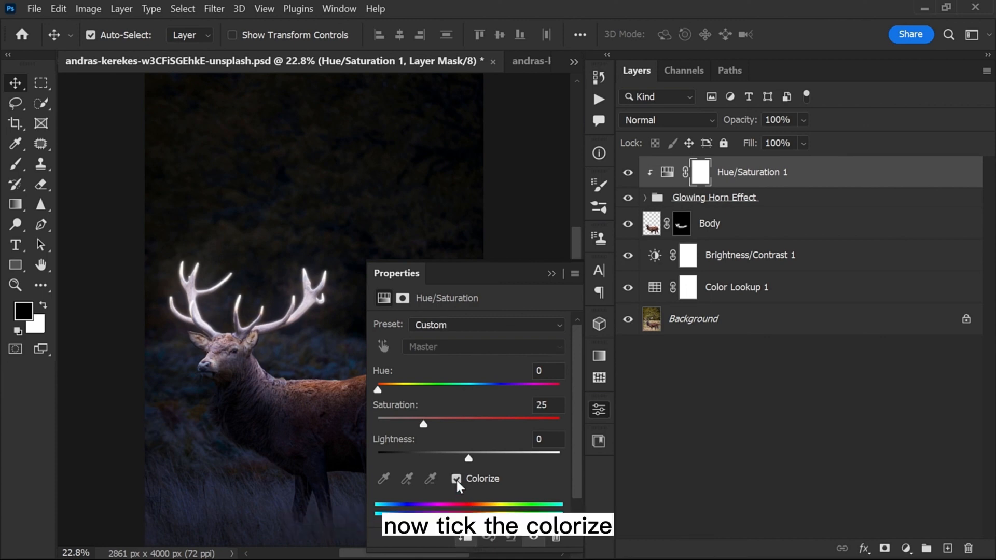
{"action": "left_click_drag", "start_coordinate": [426, 424], "coordinate": [471, 425]}
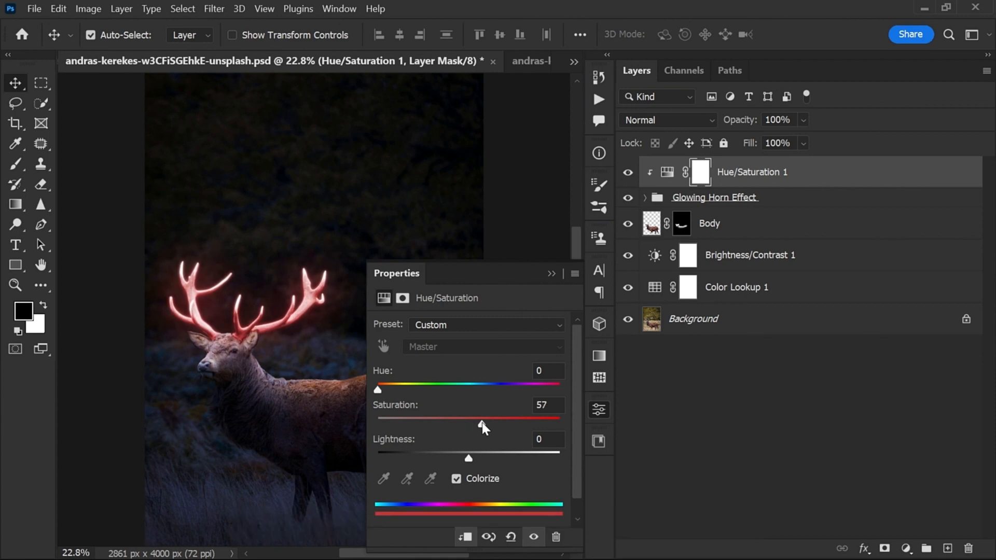
- Tint the horn glow yellow by setting the Hue/Saturation adjustment's hue to 48 and saturation to 62
{"action": "key", "text": "z"}
{"action": "left_click", "coordinate": [234, 325]}
{"action": "left_click", "coordinate": [251, 341]}
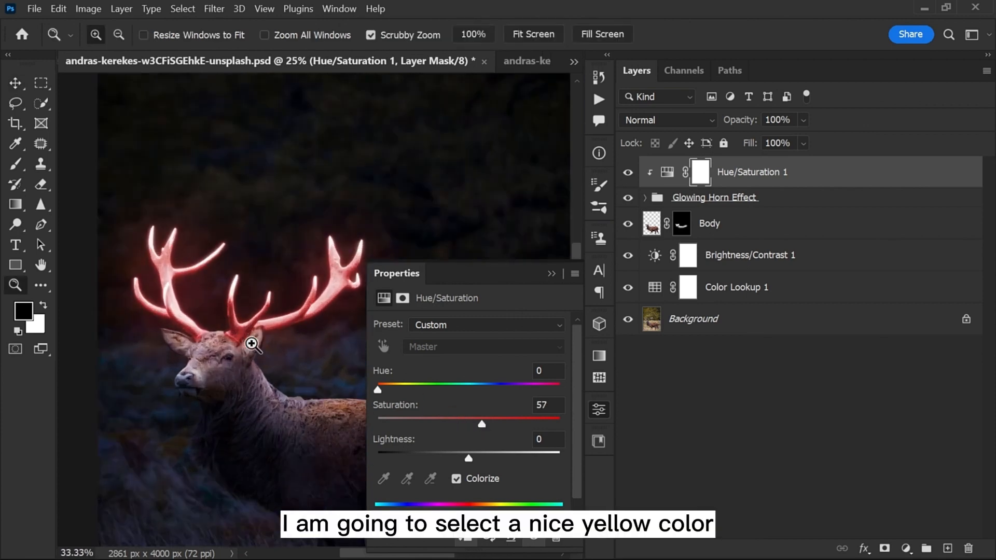
{"action": "double_click", "coordinate": [251, 341]}
{"action": "key", "text": "v"}
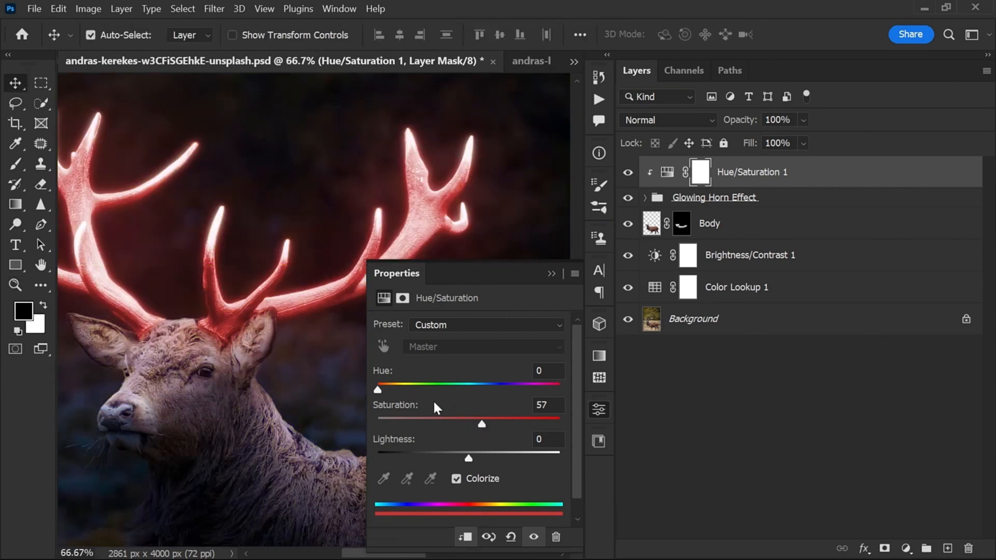
{"action": "left_click_drag", "start_coordinate": [378, 391], "coordinate": [399, 389]}
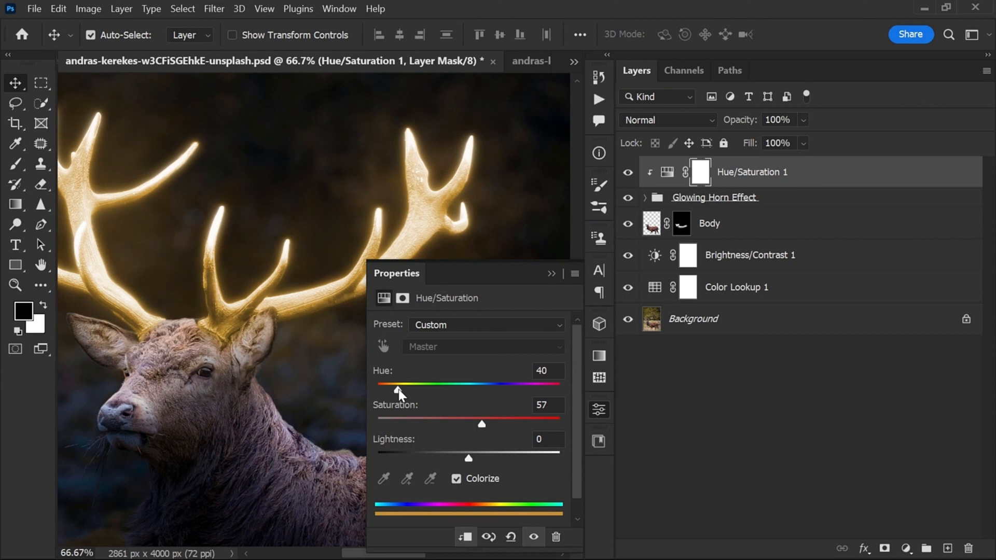
{"action": "left_click_drag", "start_coordinate": [483, 426], "coordinate": [490, 423]}
{"action": "left_click_drag", "start_coordinate": [399, 390], "coordinate": [402, 391]}
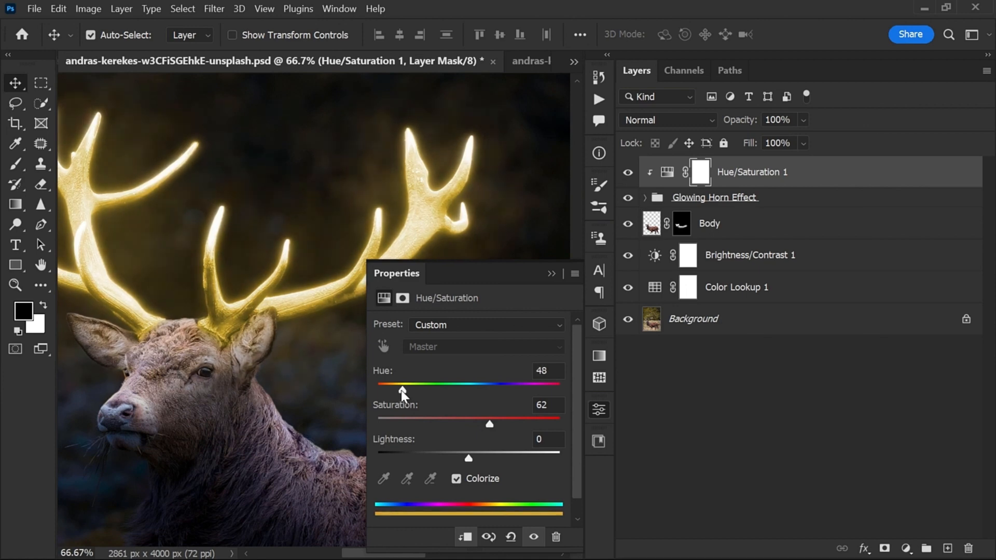
{"action": "left_click", "coordinate": [601, 408]}
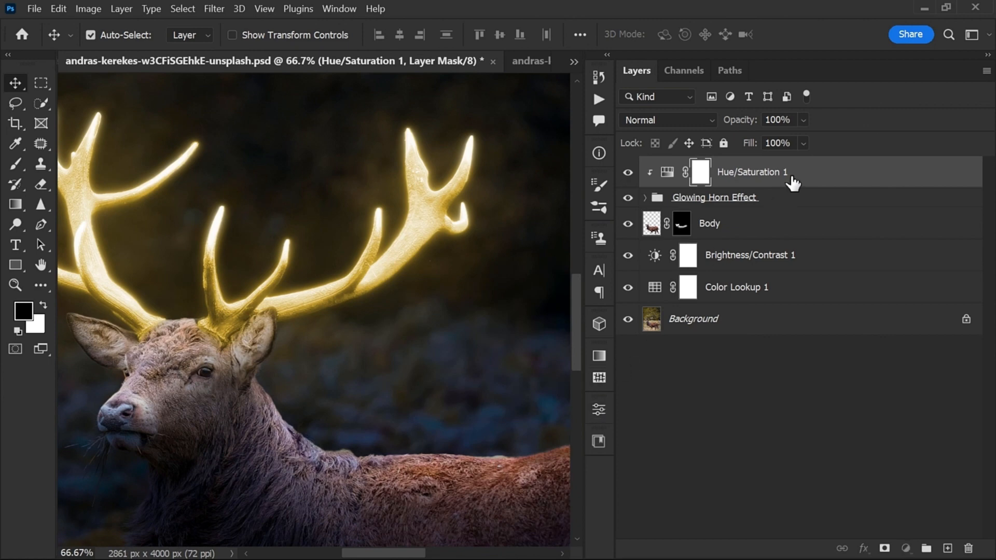
- Duplicate the Hue/Saturation 1 adjustment, place the copy directly above the Body layer, and clip it to that layer
{"action": "left_click_drag", "start_coordinate": [789, 182], "coordinate": [948, 548]}
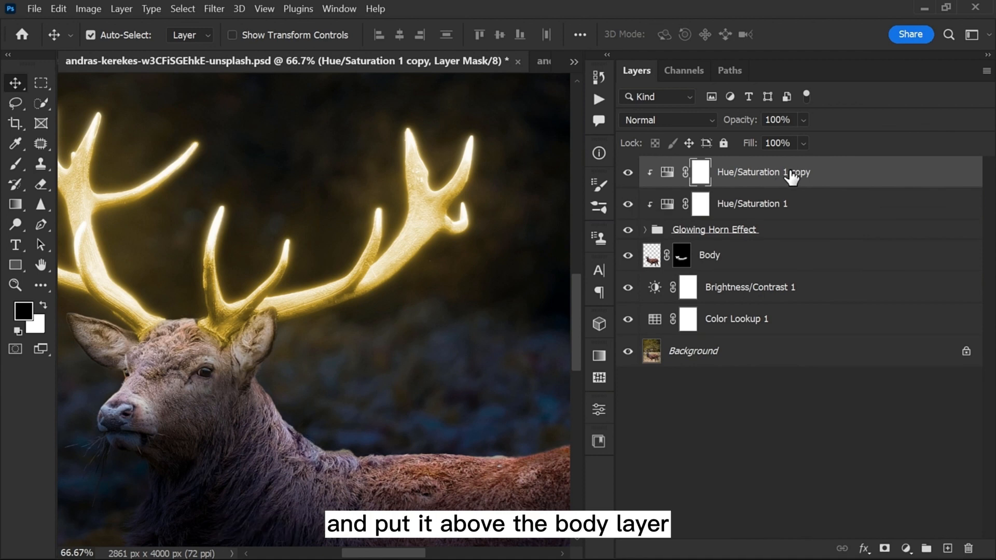
{"action": "left_click_drag", "start_coordinate": [799, 172], "coordinate": [718, 251]}
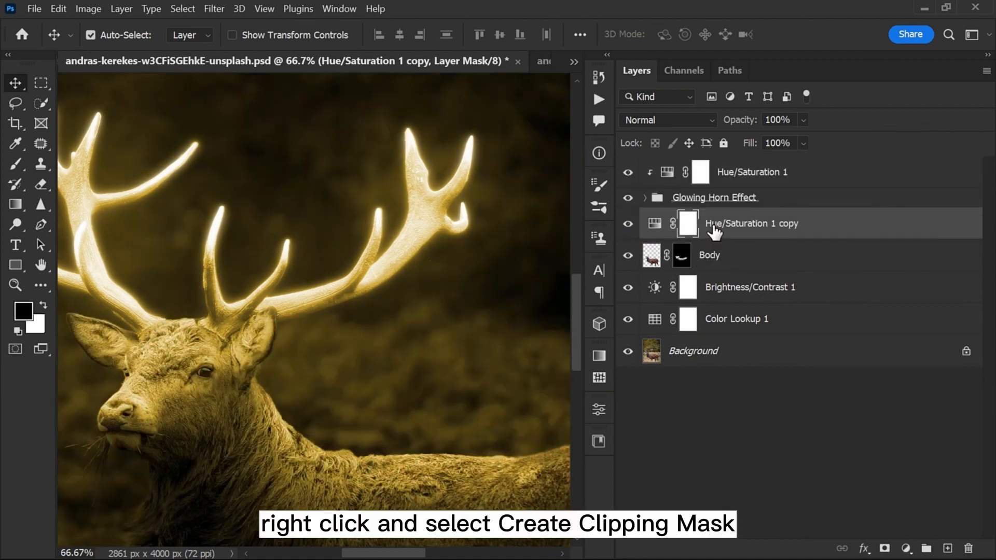
{"action": "right_click", "coordinate": [818, 221]}
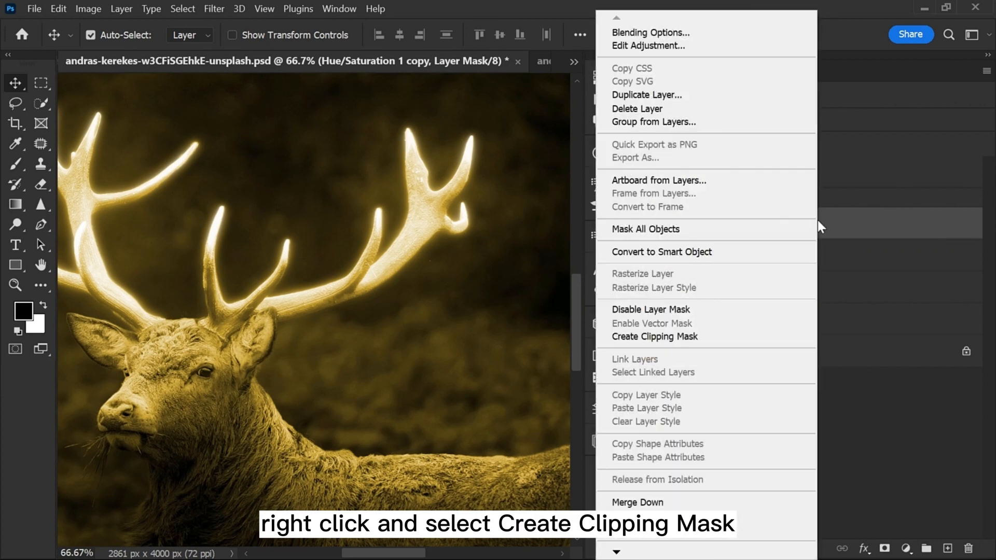
{"action": "left_click", "coordinate": [660, 338]}
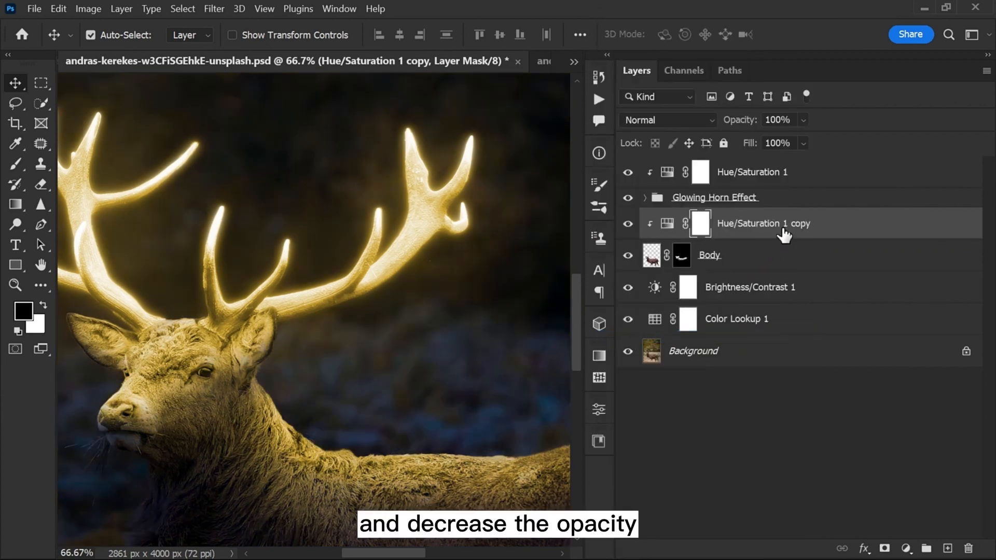
- Lower the opacity of the Hue/Saturation copy clipped to the Body layer to 63%
{"action": "left_click", "coordinate": [802, 120]}
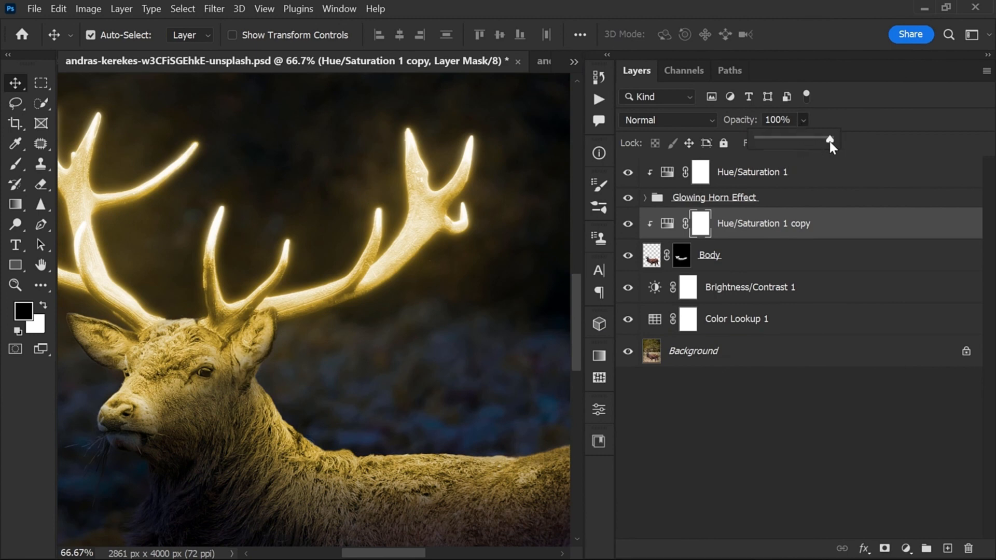
{"action": "left_click_drag", "start_coordinate": [830, 141], "coordinate": [804, 139]}
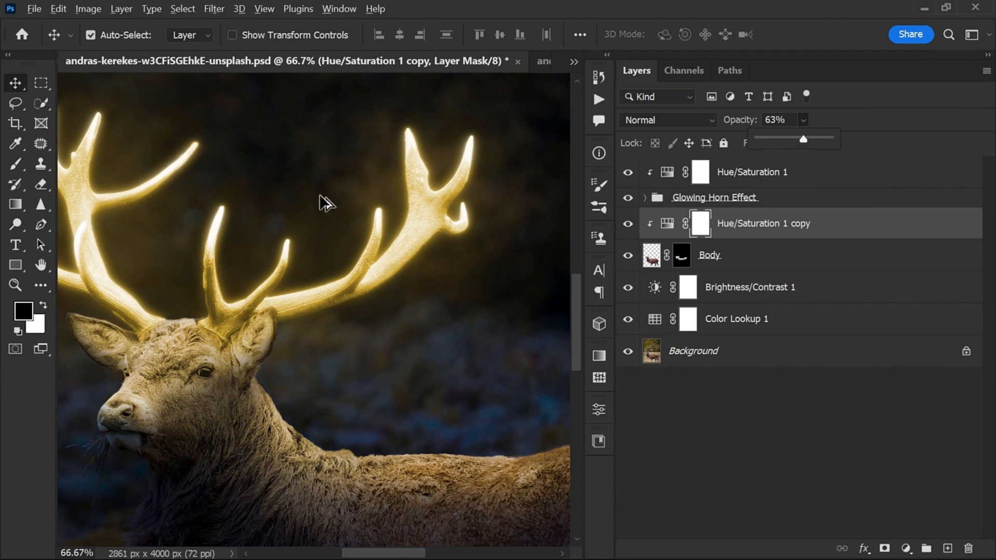
{"action": "scroll", "coordinate": [322, 202], "scroll_direction": "down", "scroll_amount": 3}
{"action": "left_click_drag", "start_coordinate": [411, 183], "coordinate": [377, 182]}
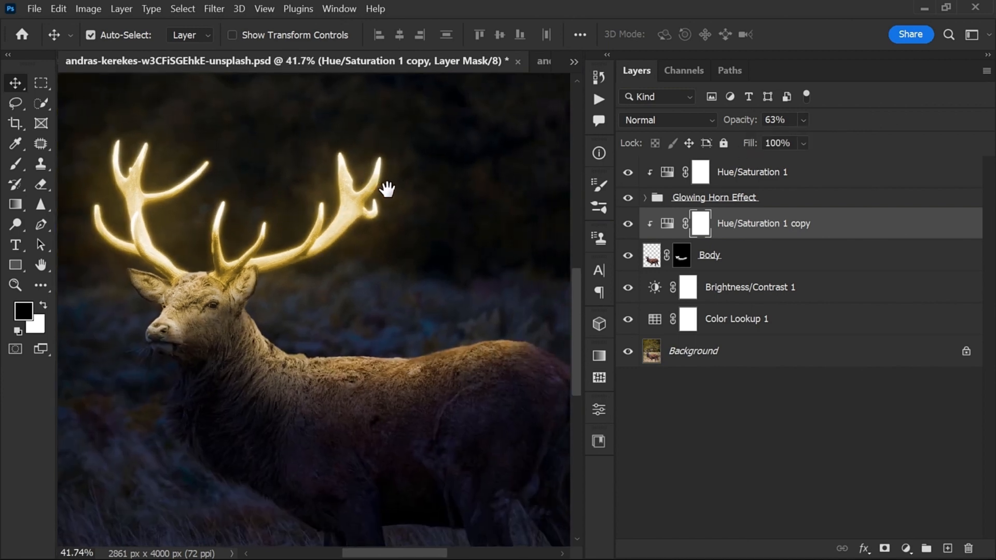
{"action": "scroll", "coordinate": [422, 242], "scroll_direction": "down", "scroll_amount": 2}
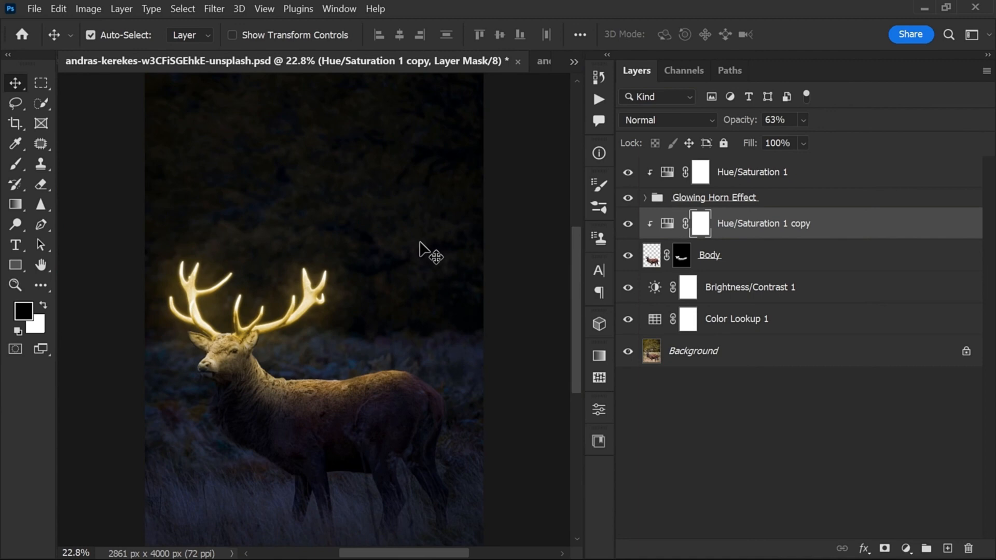
- Duplicate the Hue/Saturation 1 adjustment at the top of the layer stack and invert the copy's mask to black
{"action": "left_click", "coordinate": [747, 183]}
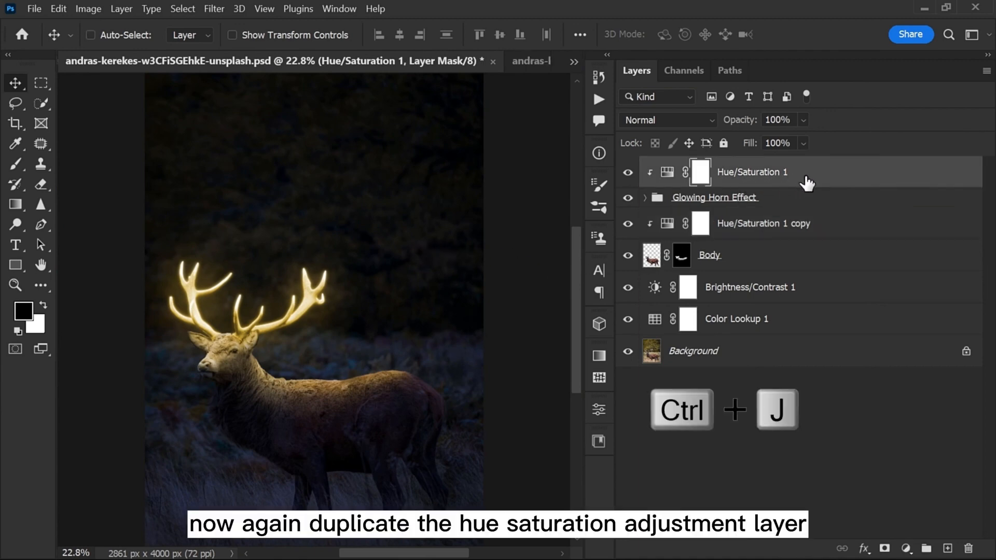
{"action": "key", "text": "ctrl+j"}
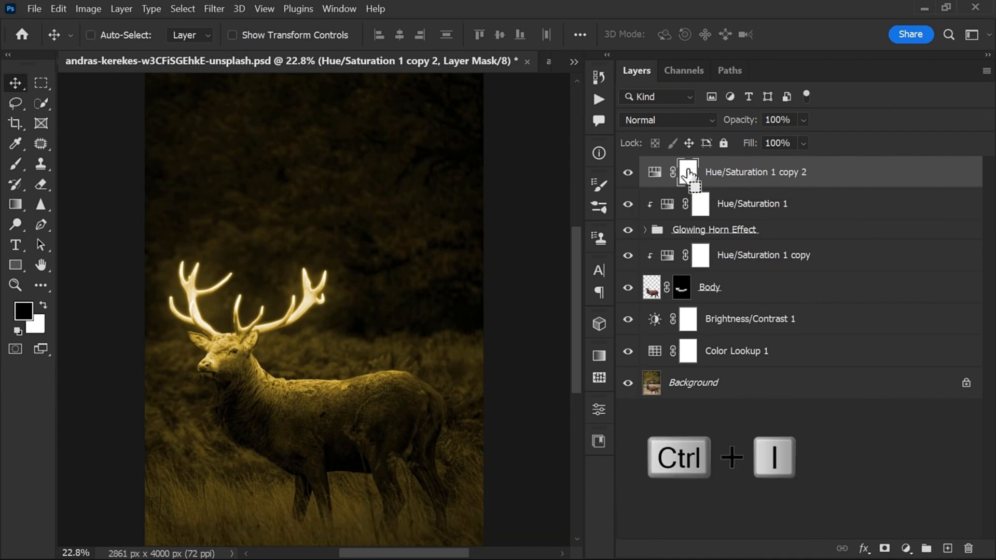
{"action": "key", "text": "ctrl+i"}
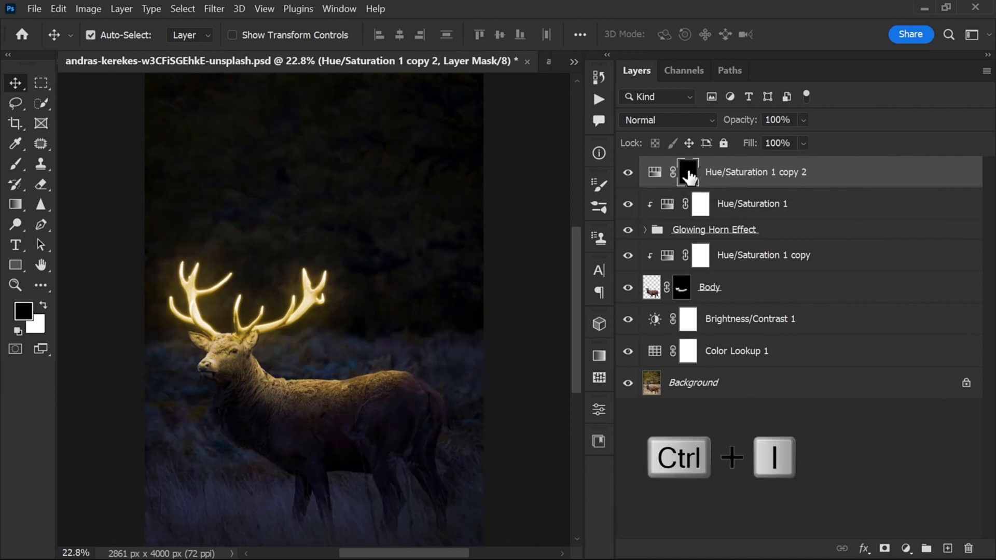
- Rename the black-masked Hue/Saturation copy as Ground Light
{"action": "double_click", "coordinate": [735, 177]}
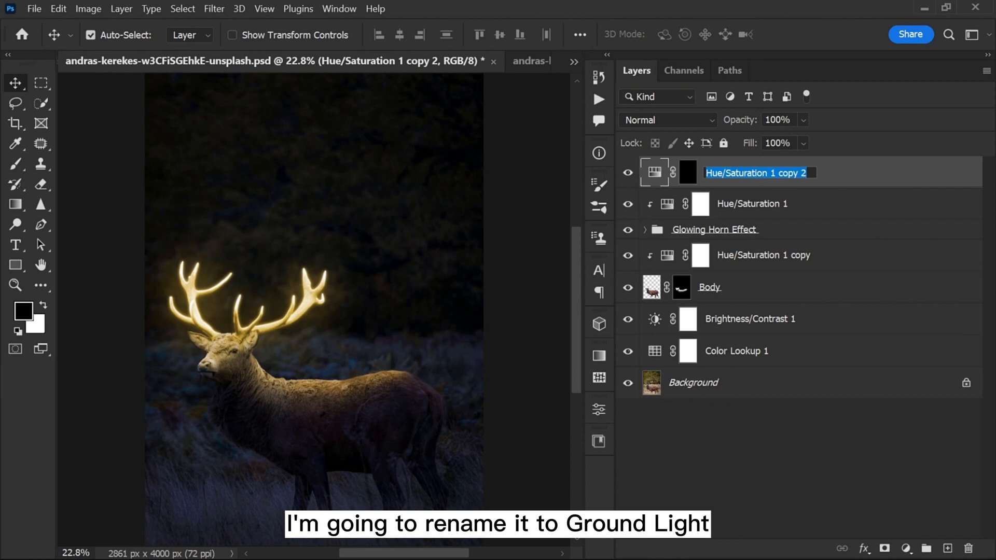
{"action": "type", "text": "Ground"}
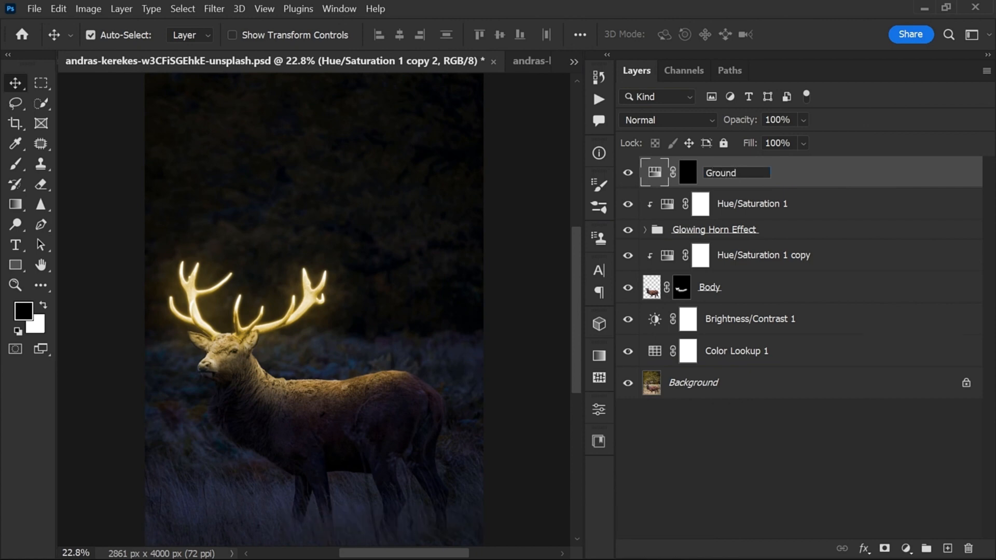
{"action": "type", "text": " Light"}
{"action": "key", "text": "Return"}
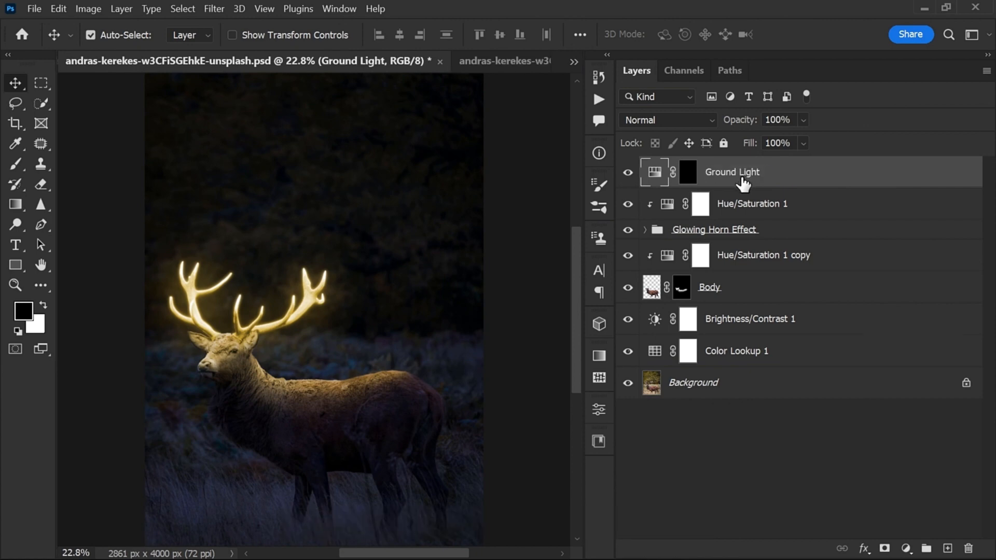
- Target the Ground Light mask and set up a soft 1400 px Brush with its tip flattened into a wide horizontal ellipse
{"action": "left_click", "coordinate": [688, 174]}
{"action": "left_click", "coordinate": [15, 165]}
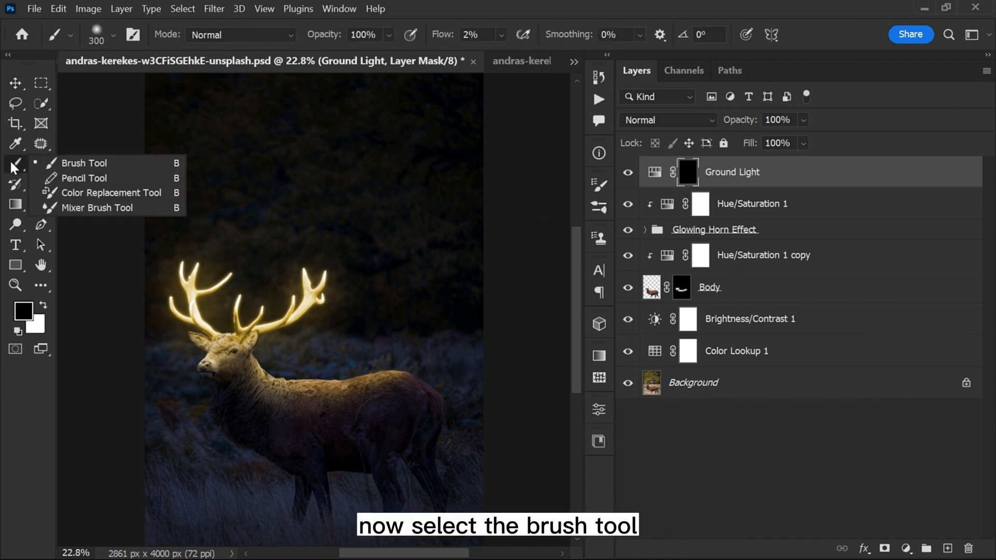
{"action": "left_click", "coordinate": [67, 163]}
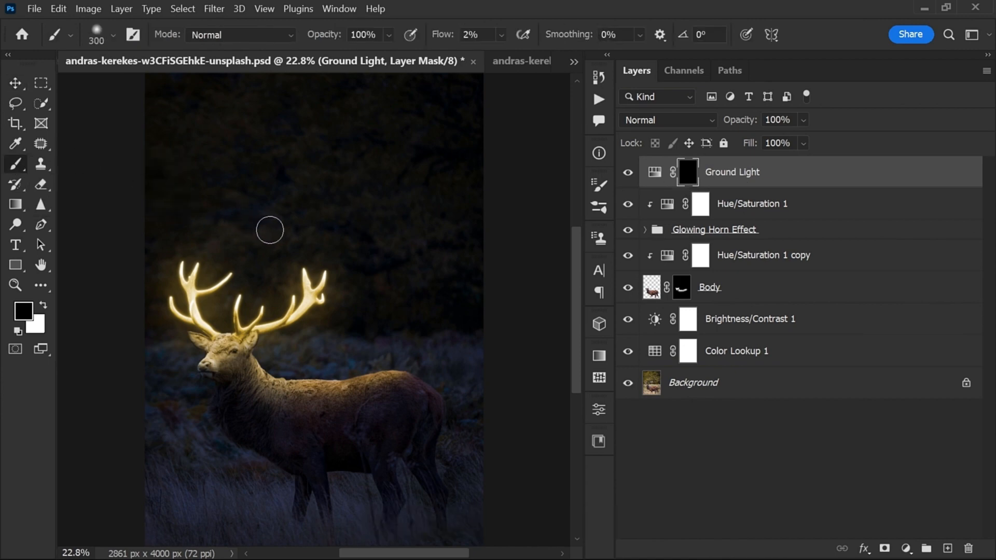
{"action": "key", "text": "bracketright"}
{"action": "key", "text": "bracketright"}
{"action": "key", "text": "bracketright"}
{"action": "key", "text": "bracketright"}
{"action": "key", "text": "bracketright"}
{"action": "key", "text": "bracketright"}
{"action": "key", "text": "bracketright"}
{"action": "key", "text": "bracketright"}
{"action": "key", "text": "bracketright"}
{"action": "key", "text": "bracketright"}
{"action": "key", "text": "bracketright"}
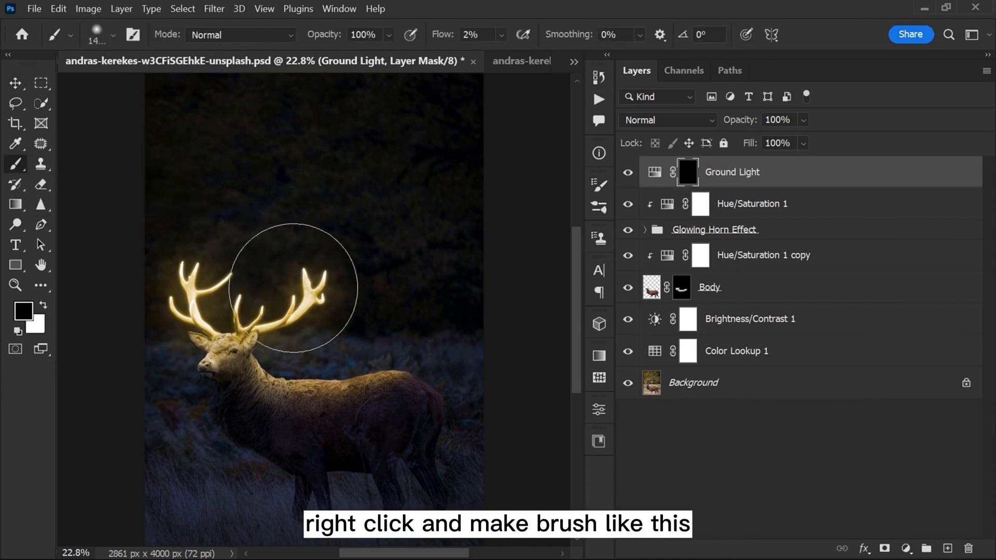
{"action": "right_click", "coordinate": [293, 288]}
{"action": "left_click_drag", "start_coordinate": [334, 300], "coordinate": [334, 307]}
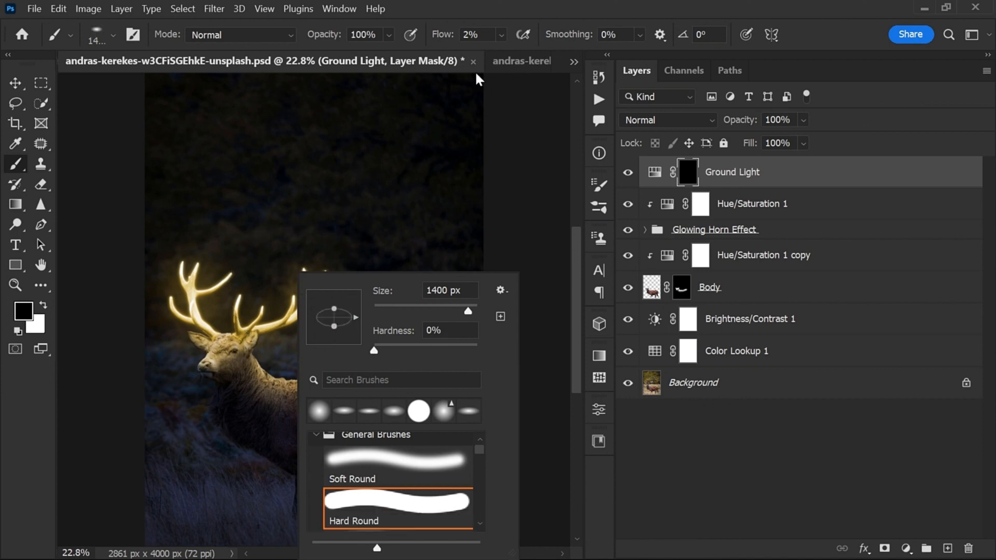
- Set the brush flow to 100% and swap the foreground colour to white
{"action": "left_click", "coordinate": [499, 34]}
{"action": "left_click_drag", "start_coordinate": [504, 54], "coordinate": [507, 53]}
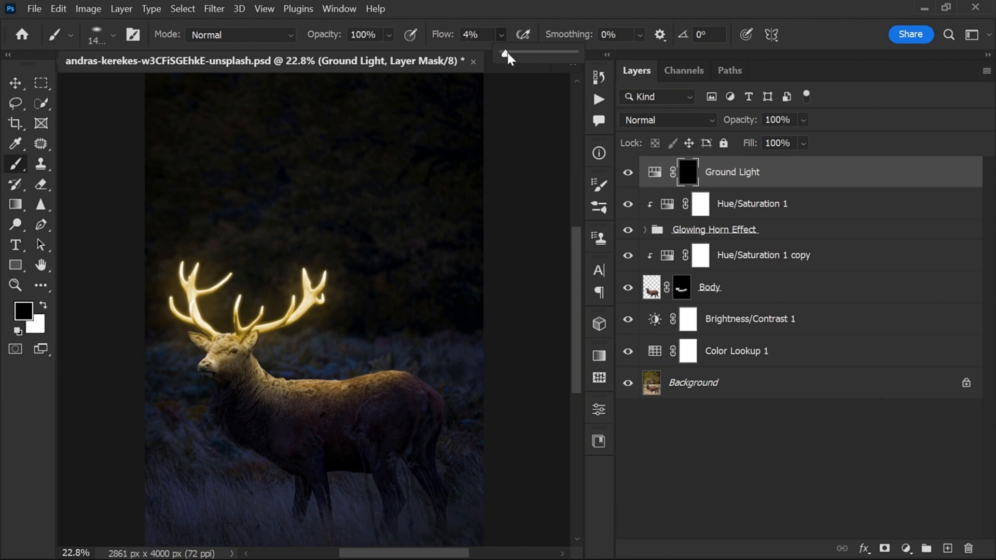
{"action": "left_click", "coordinate": [46, 305]}
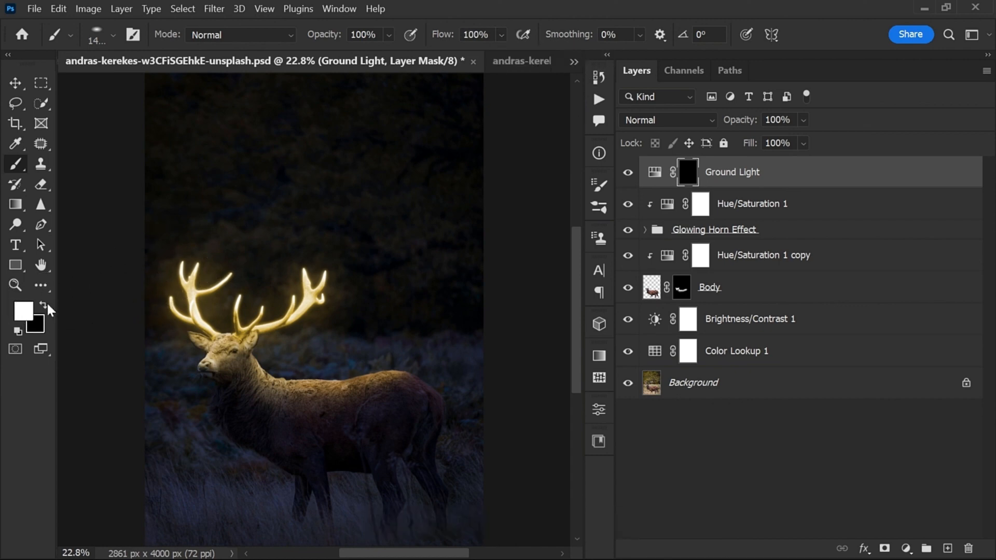
- Enlarge the elliptical brush further and paint yellow light over the grass around the deer's legs on the Ground Light mask
{"action": "key", "text": "bracketright"}
{"action": "key", "text": "bracketright"}
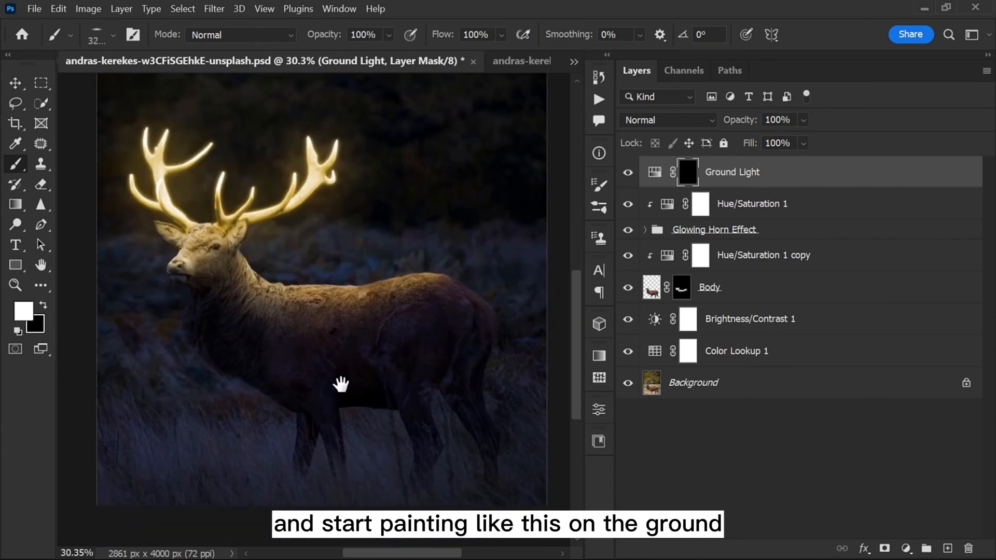
{"action": "left_click_drag", "start_coordinate": [341, 385], "coordinate": [340, 358]}
{"action": "key", "text": "bracketright"}
{"action": "key", "text": "bracketright"}
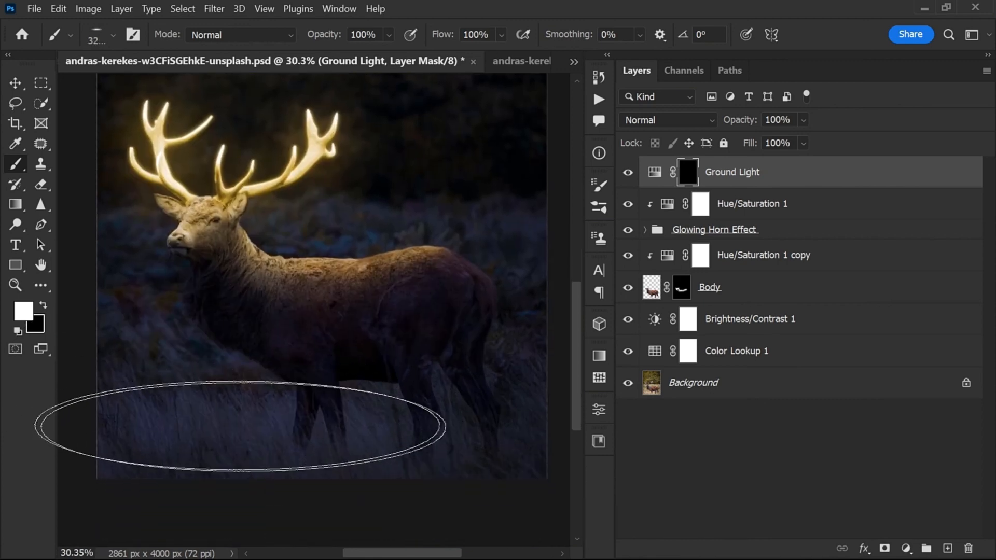
{"action": "left_click", "coordinate": [262, 422]}
{"action": "left_click", "coordinate": [240, 421]}
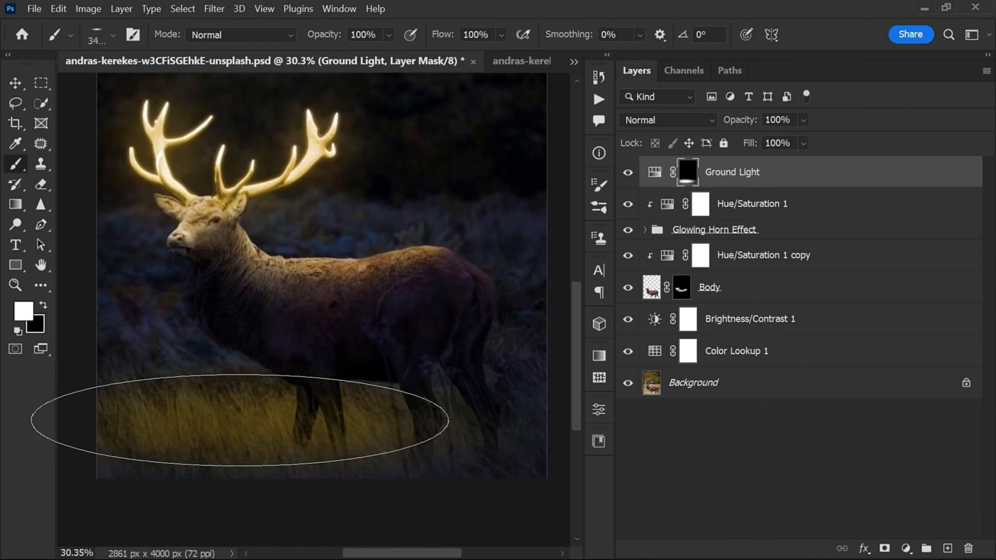
{"action": "left_click", "coordinate": [228, 431]}
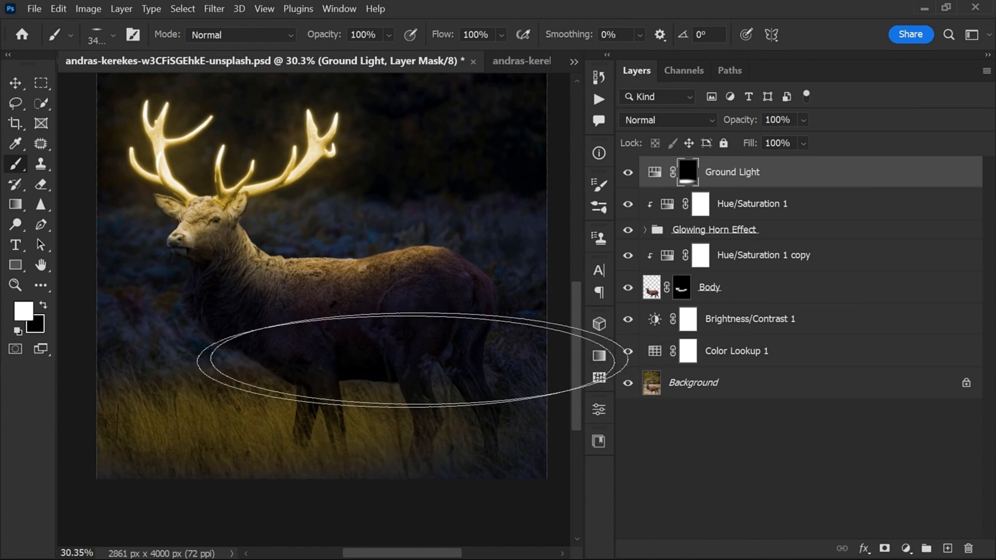
{"action": "left_click", "coordinate": [201, 374]}
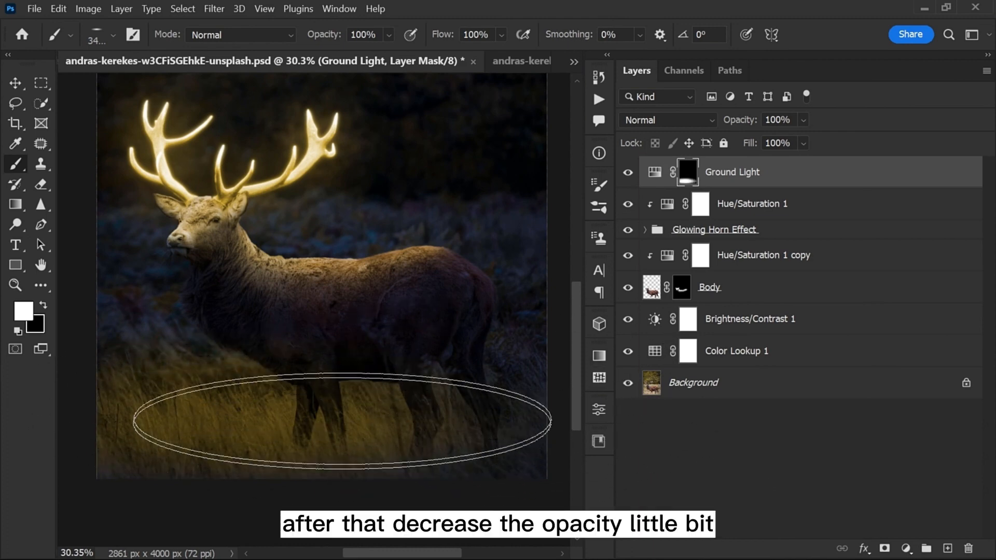
- Reduce the Ground Light layer's opacity to 67% and return to the Move tool
{"action": "left_click_drag", "start_coordinate": [796, 136], "coordinate": [802, 139]}
{"action": "left_click_drag", "start_coordinate": [498, 223], "coordinate": [453, 247]}
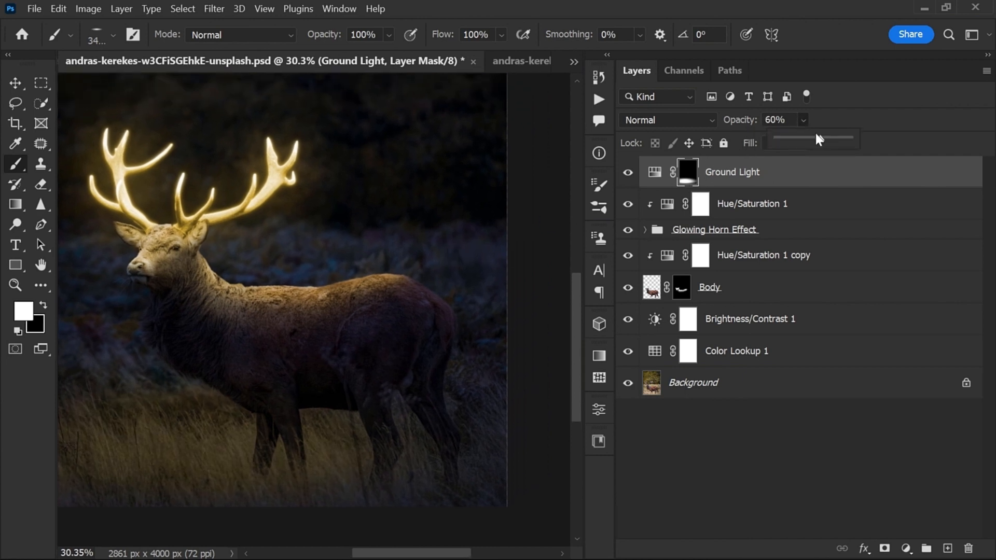
{"action": "left_click_drag", "start_coordinate": [818, 139], "coordinate": [826, 137]}
{"action": "left_click", "coordinate": [781, 176]}
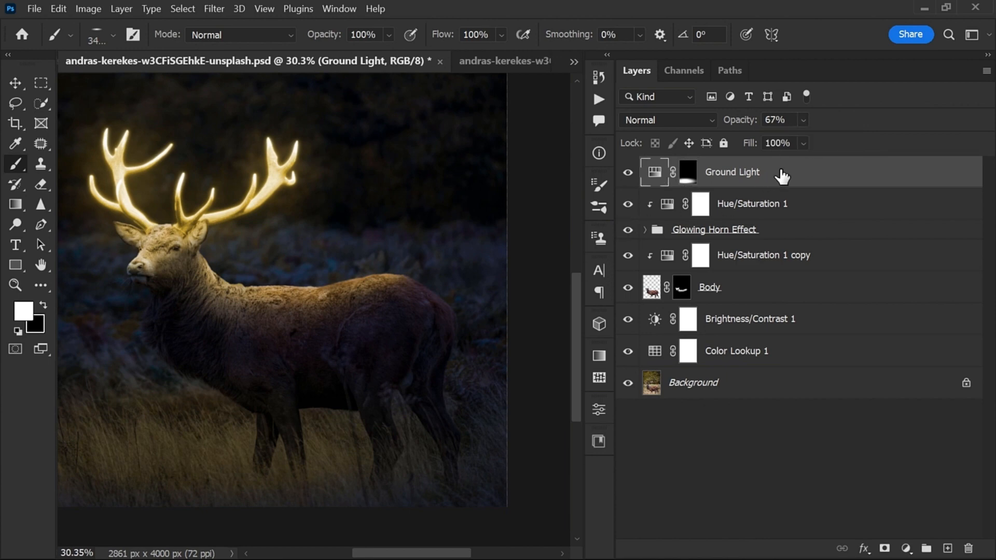
{"action": "key", "text": "v"}
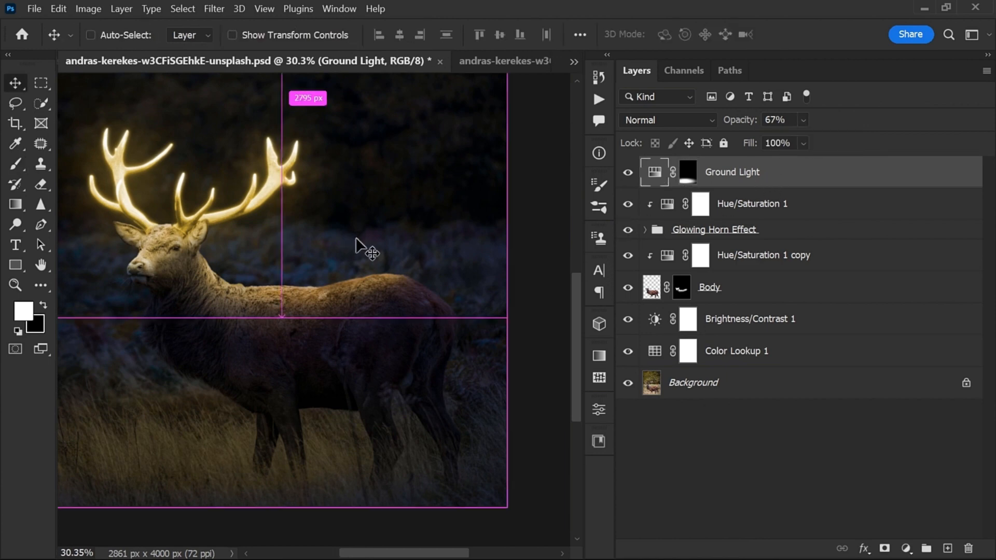
- Stamp all visible layers into a new top layer named Final and convert it to a Smart Object
{"action": "scroll", "coordinate": [363, 244], "scroll_direction": "down", "scroll_amount": 2}
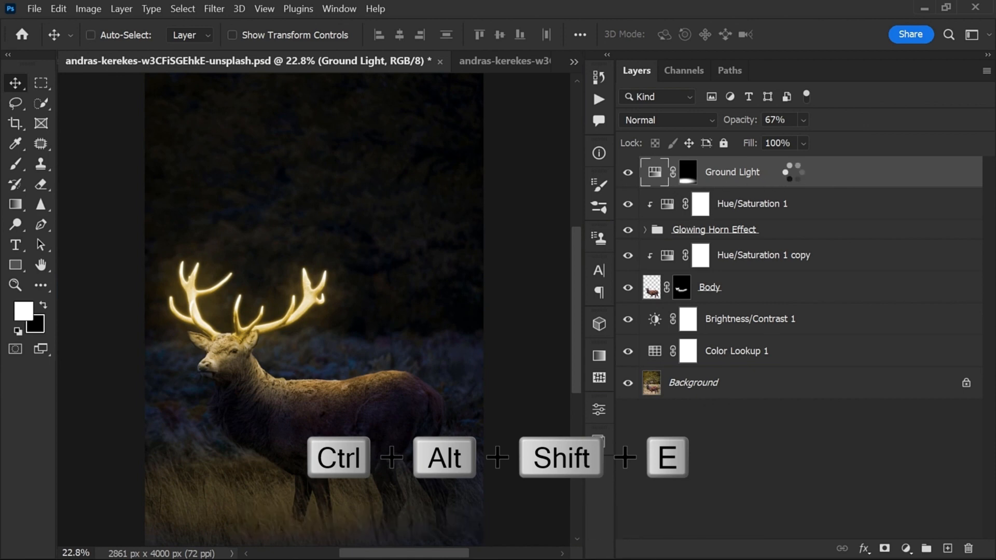
{"action": "key", "text": "ctrl+alt+shift+e"}
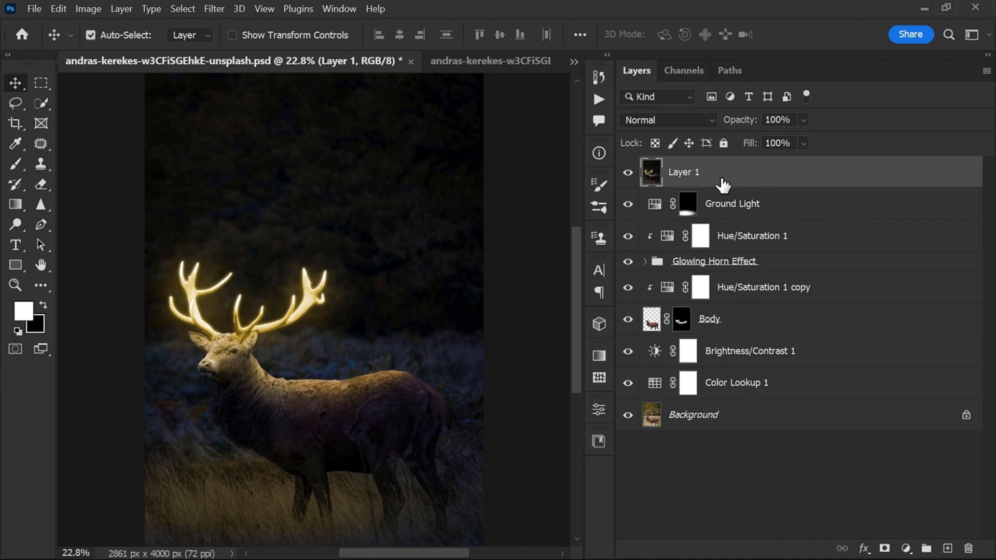
{"action": "double_click", "coordinate": [683, 172]}
{"action": "type", "text": "Final"}
{"action": "key", "text": "Return"}
{"action": "right_click", "coordinate": [737, 173]}
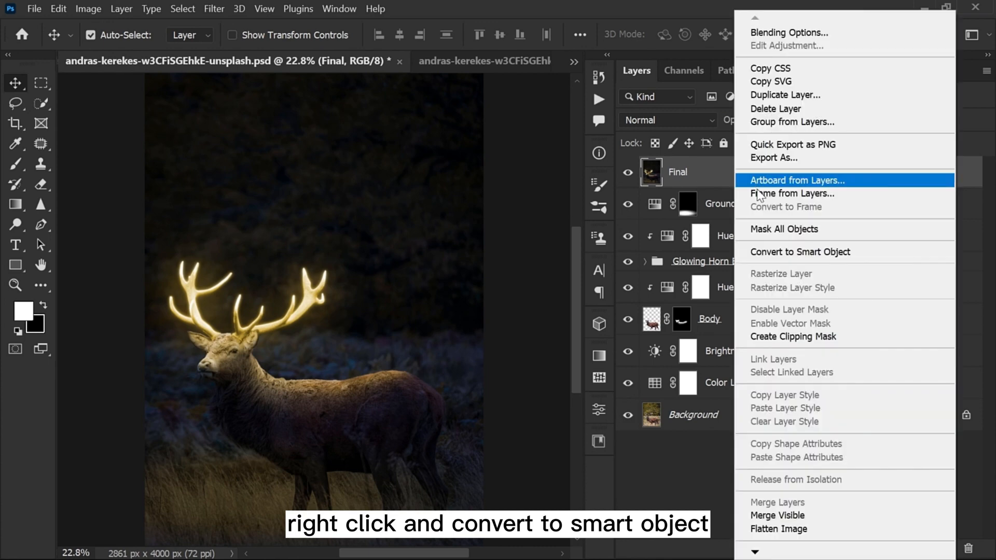
{"action": "left_click", "coordinate": [767, 254]}
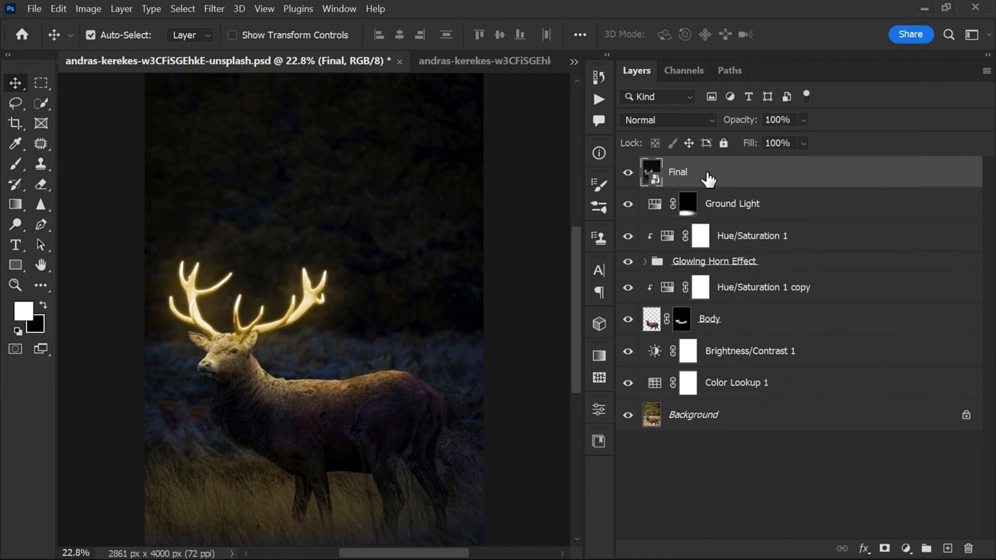
- Apply a Camera Raw Filter to the Final layer using the PM05 preset from Portraits: Medium Skin
{"action": "left_click", "coordinate": [214, 11]}
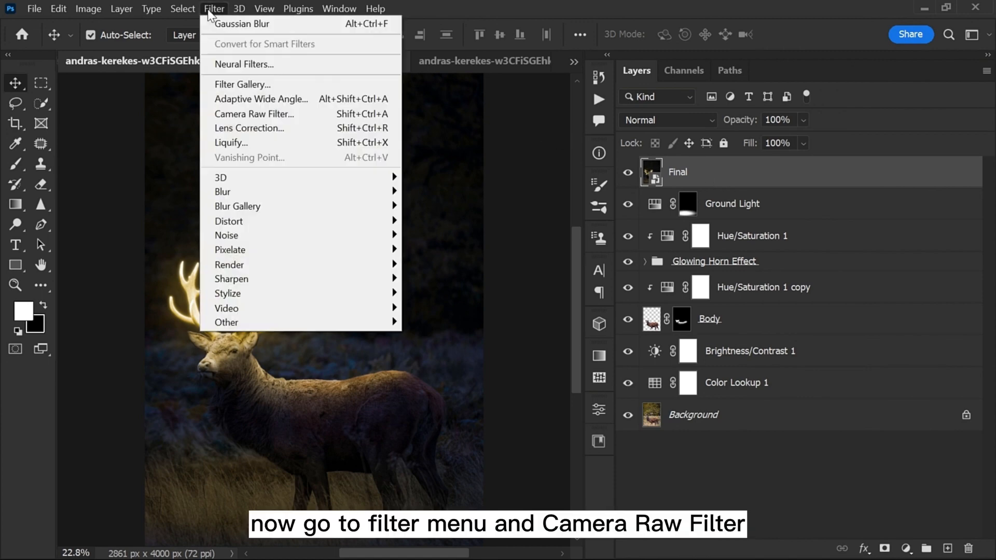
{"action": "left_click", "coordinate": [240, 119]}
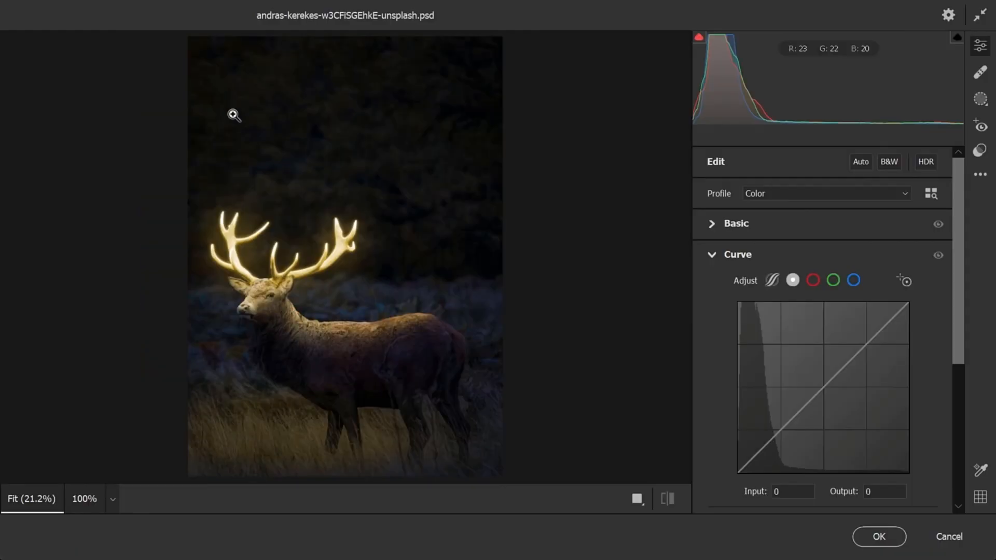
{"action": "left_click", "coordinate": [981, 153]}
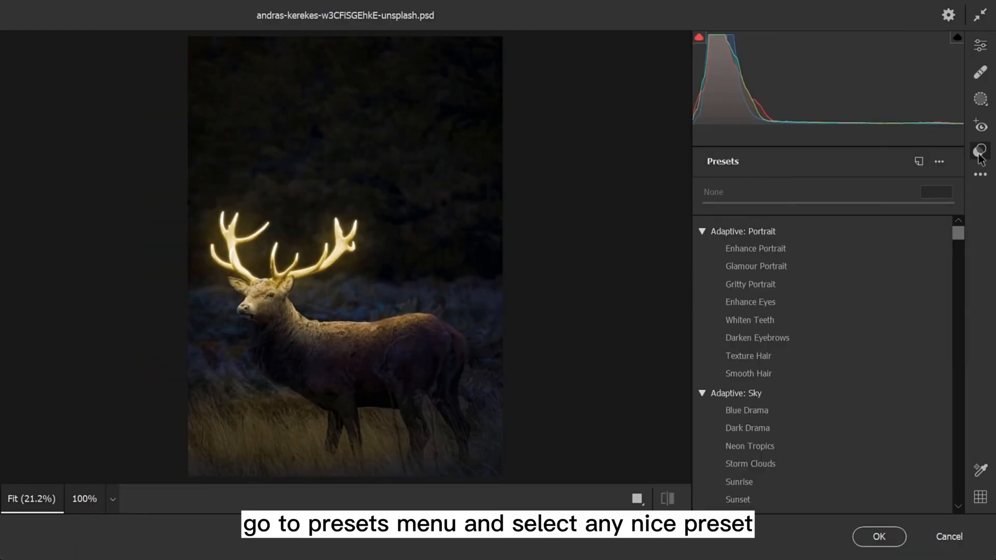
{"action": "scroll", "coordinate": [765, 274], "scroll_direction": "down", "scroll_amount": 5}
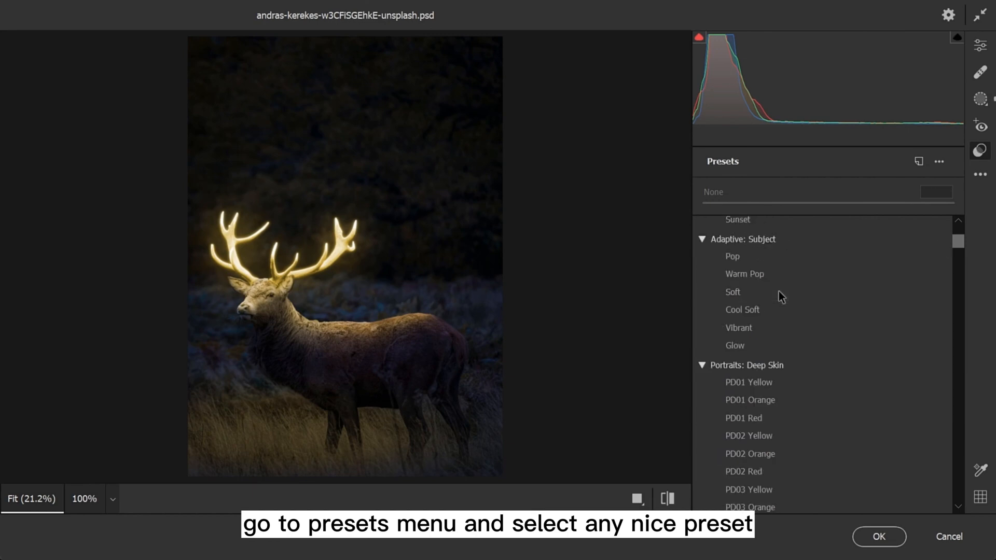
{"action": "scroll", "coordinate": [779, 295], "scroll_direction": "down", "scroll_amount": 10}
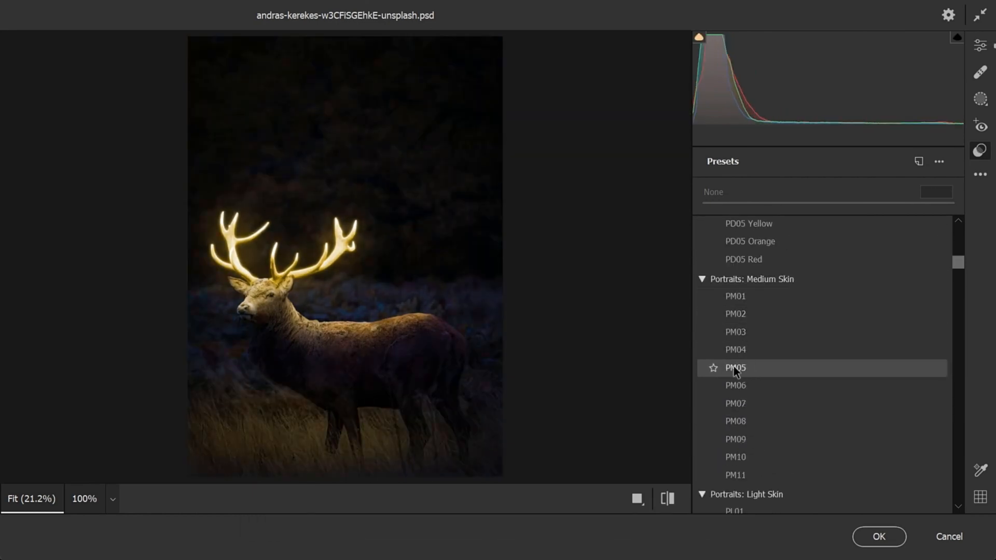
{"action": "left_click", "coordinate": [754, 366]}
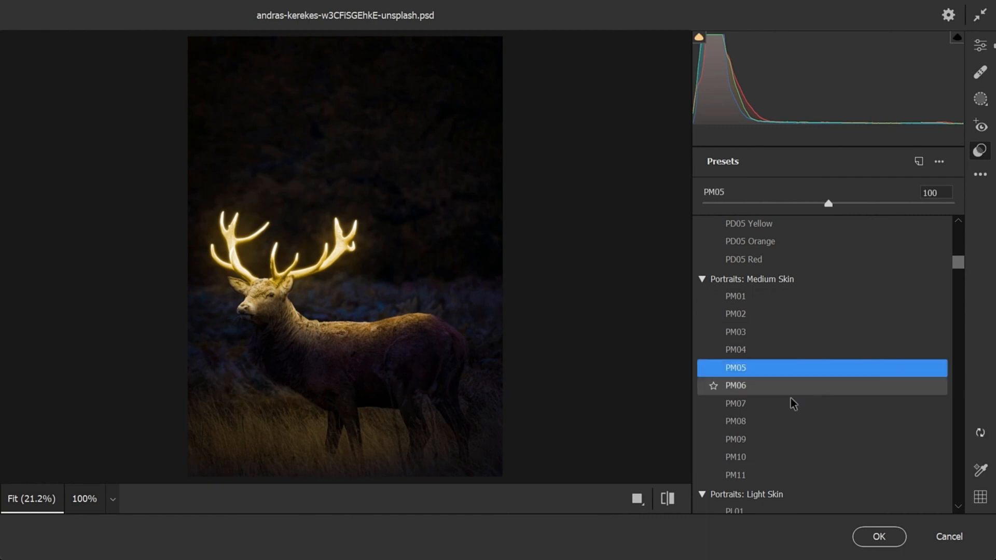
{"action": "left_click", "coordinate": [877, 536]}
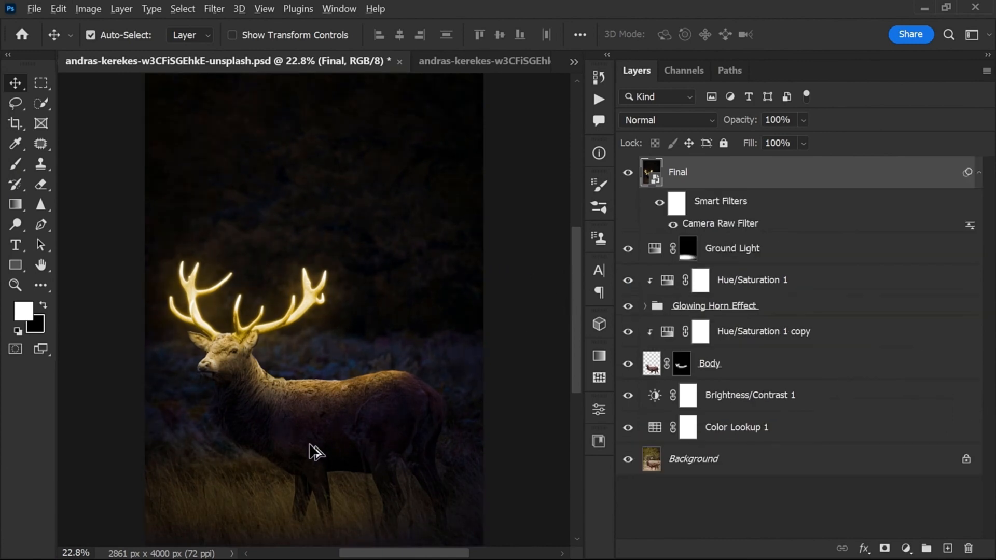
{"action": "scroll", "coordinate": [314, 451], "scroll_direction": "up", "scroll_amount": 5}
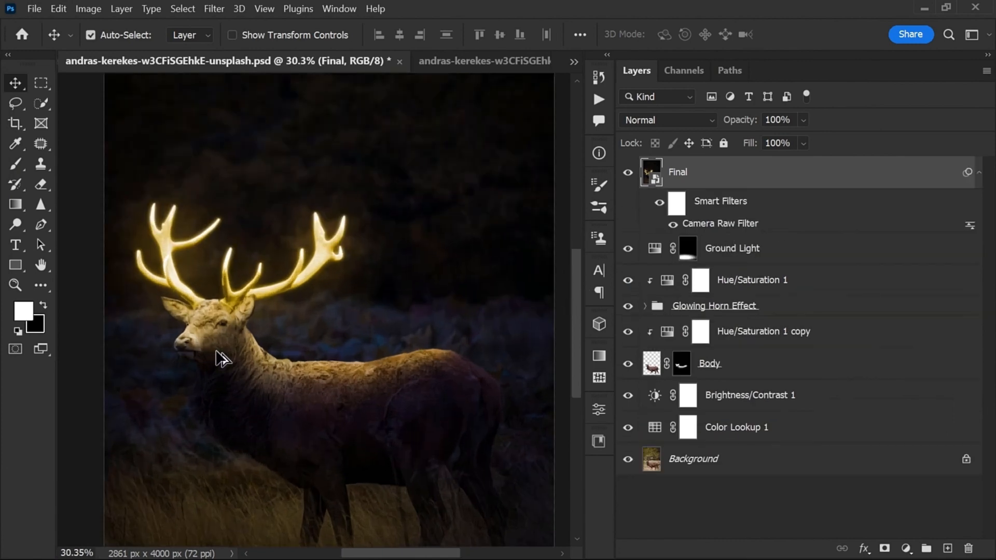
{"action": "scroll", "coordinate": [203, 296], "scroll_direction": "down", "scroll_amount": 5}
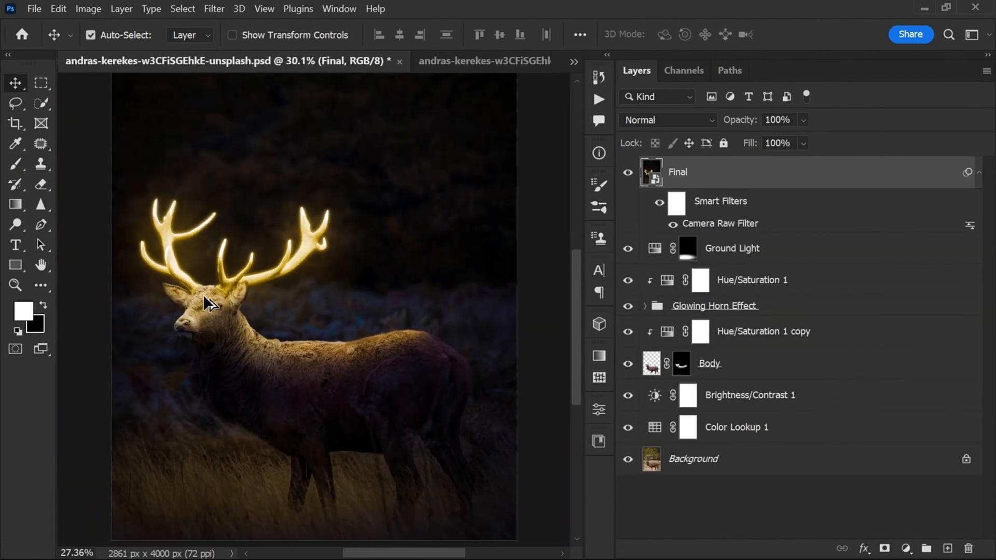
{"action": "left_click_drag", "start_coordinate": [354, 280], "coordinate": [347, 271]}
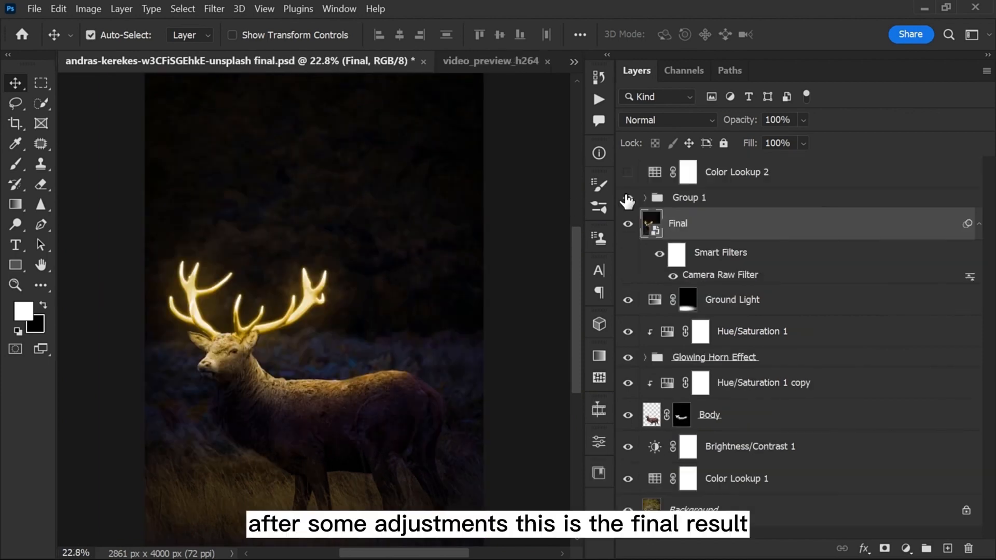
- Show Group 1 and Color Lookup 2 in the final file, and compare the result with the Background layer alone
{"action": "left_click", "coordinate": [627, 200]}
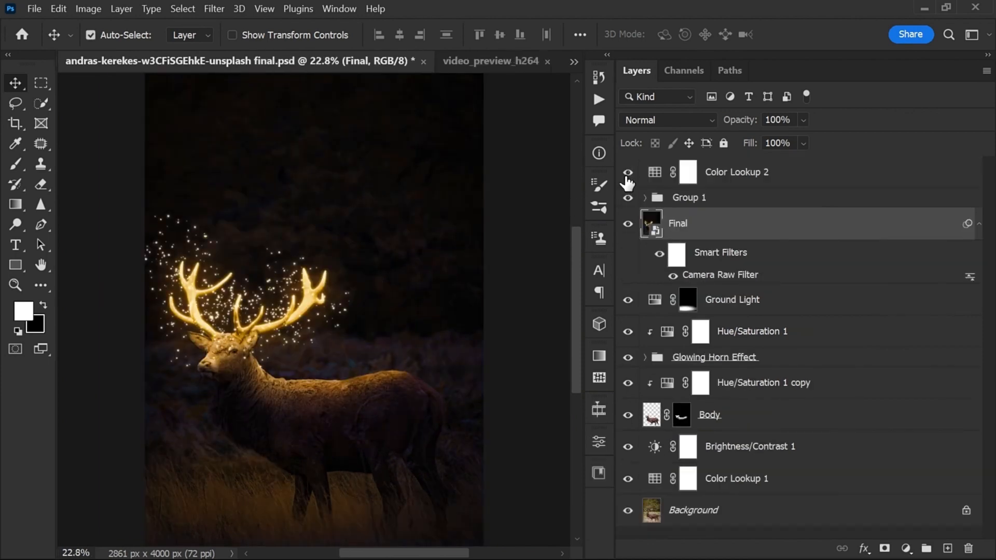
{"action": "left_click", "coordinate": [627, 514], "text": "alt"}
{"action": "left_click", "coordinate": [627, 514], "text": "alt"}
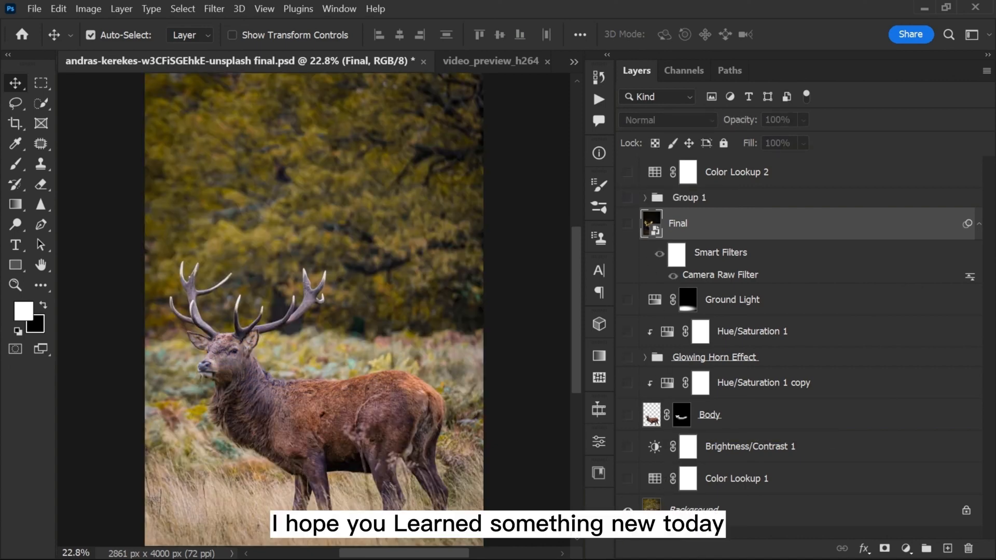